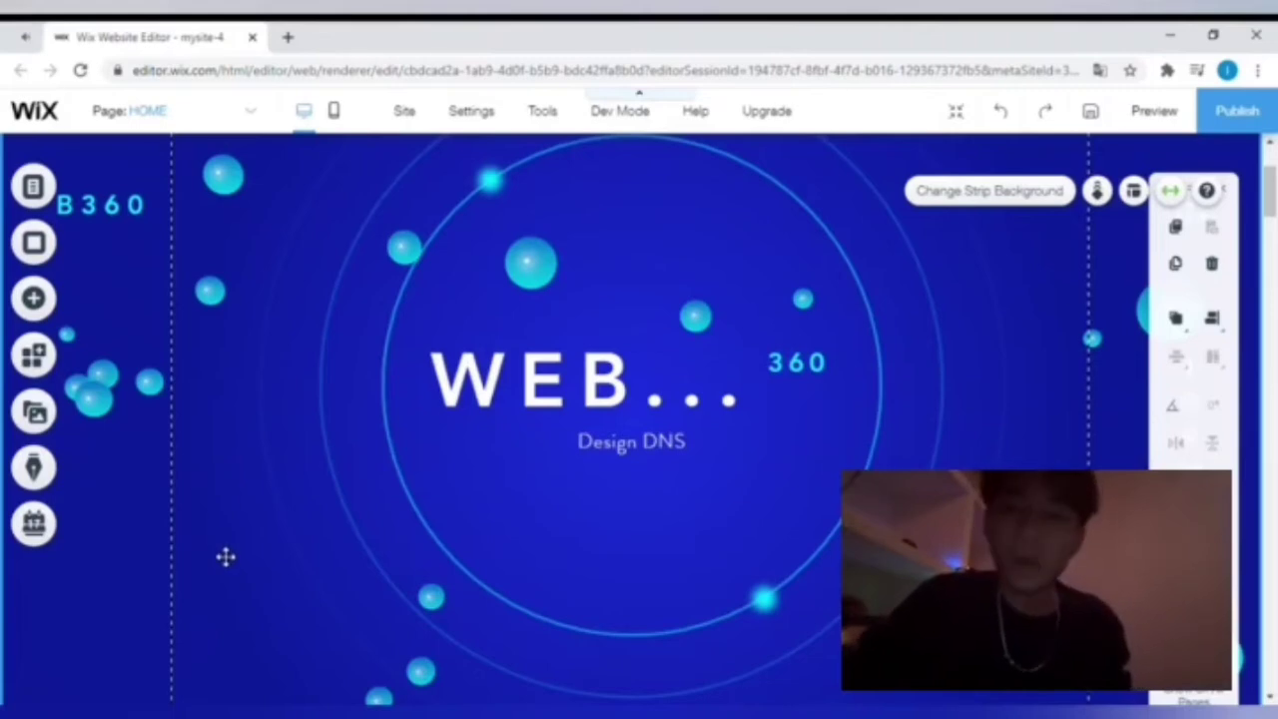
# Search the App Market for 'wix hotel' to find the Wix Hotels app.
pyautogui.click(36, 358)
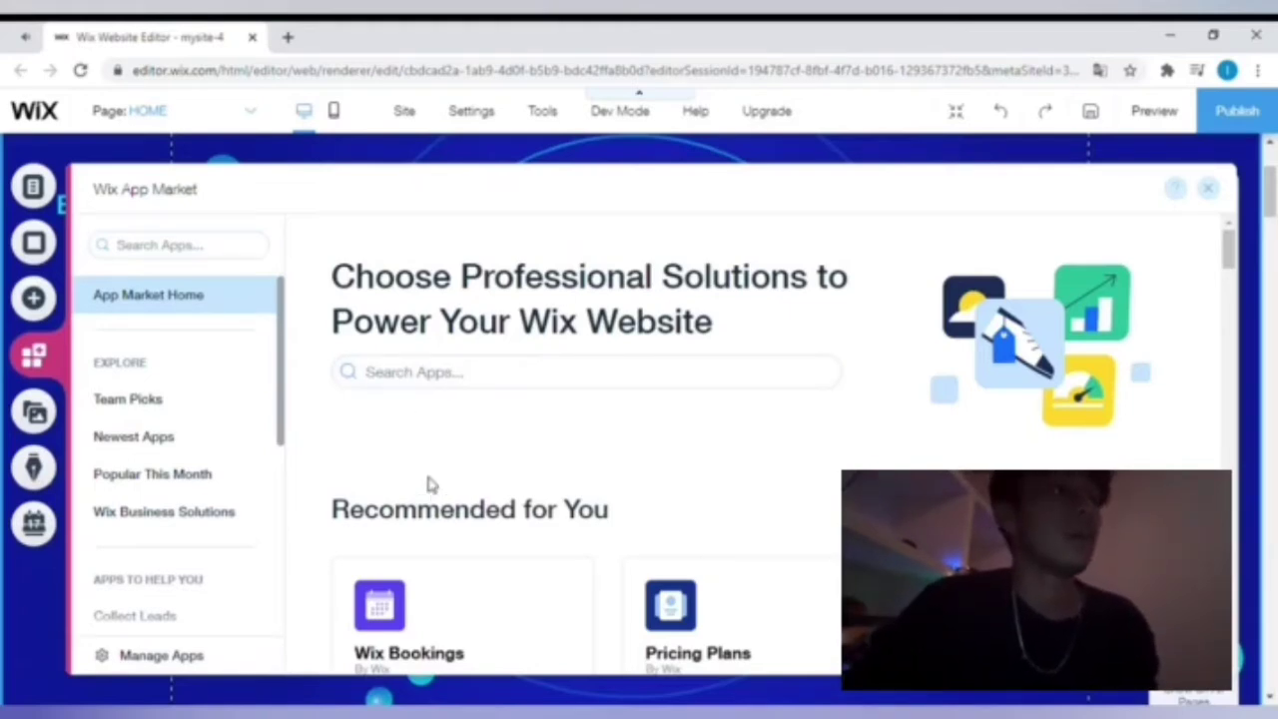
pyautogui.click(410, 374)
pyautogui.write('wix ho')
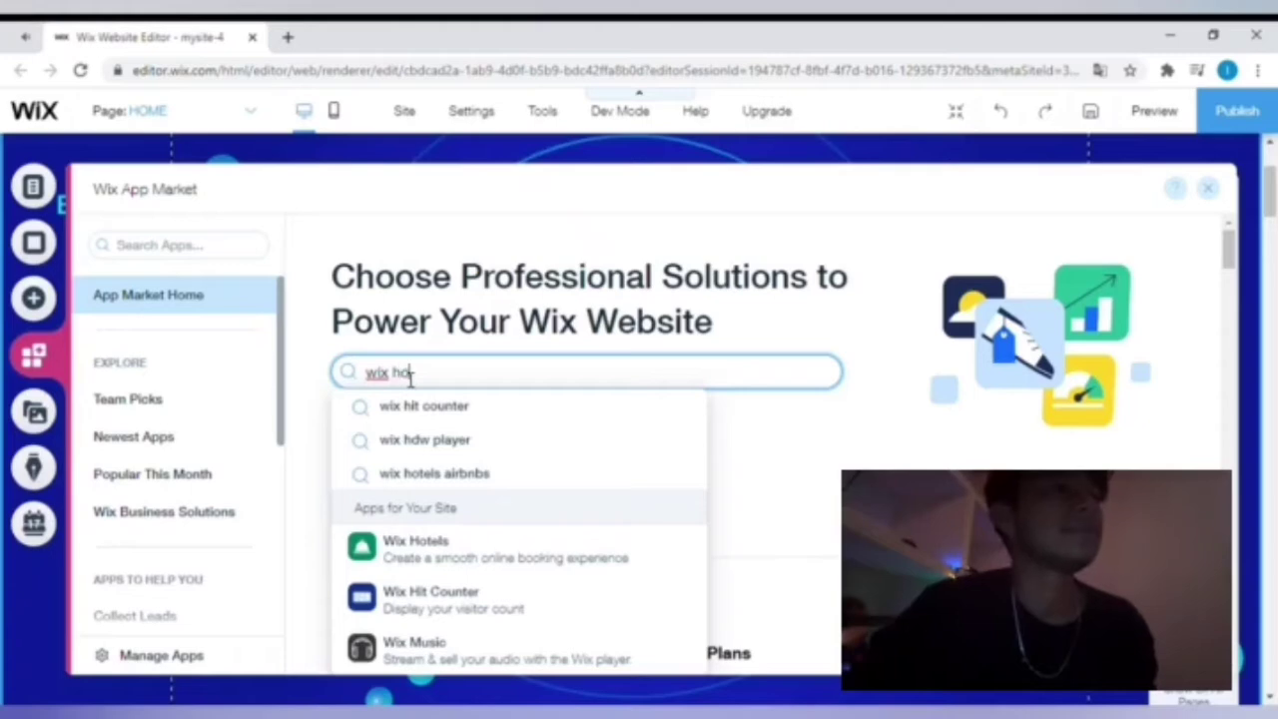
pyautogui.write('tels')
pyautogui.press('Return')
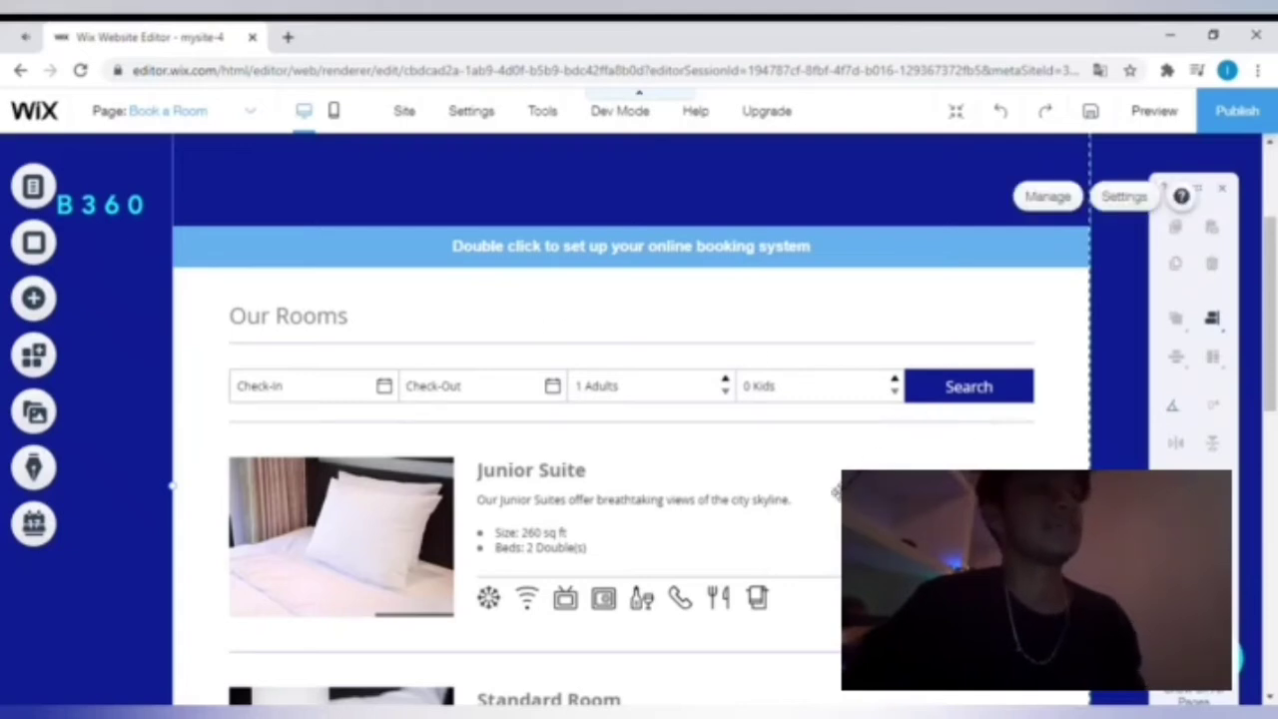
# From the booking widget's settings, start the online reservations setup in the Book a Room panel.
pyautogui.click(897, 436)
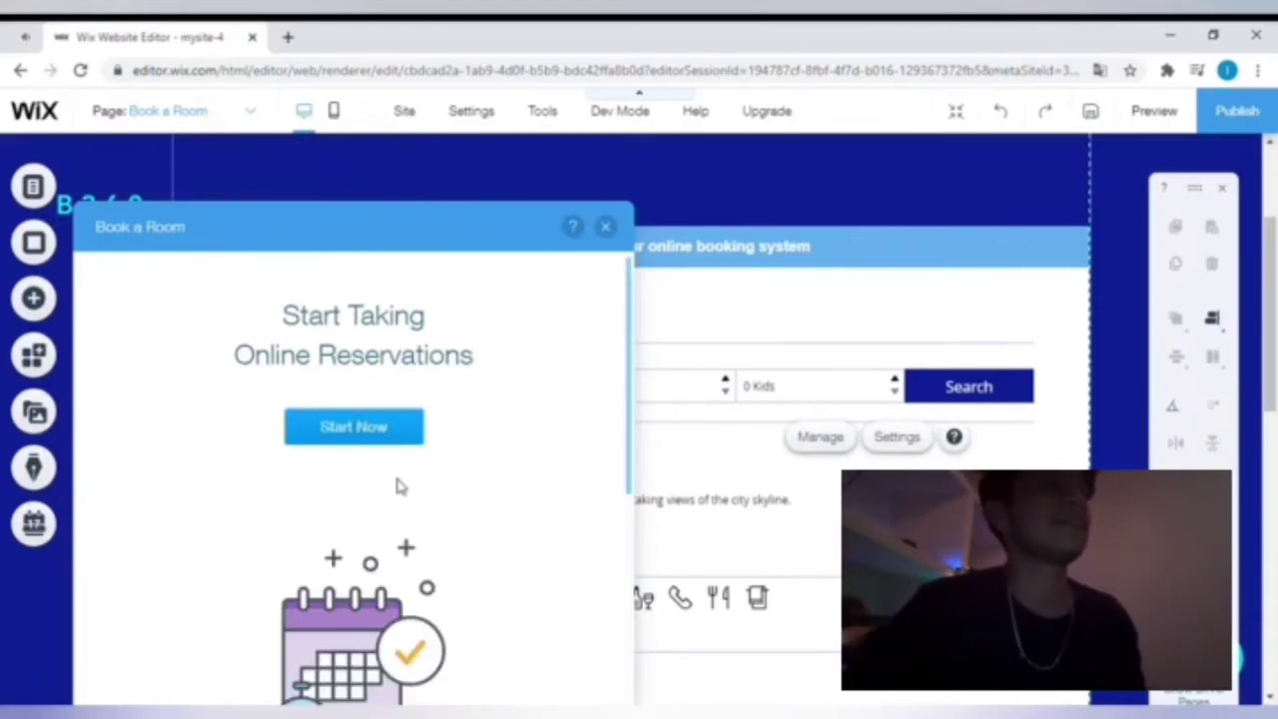
pyautogui.click(356, 426)
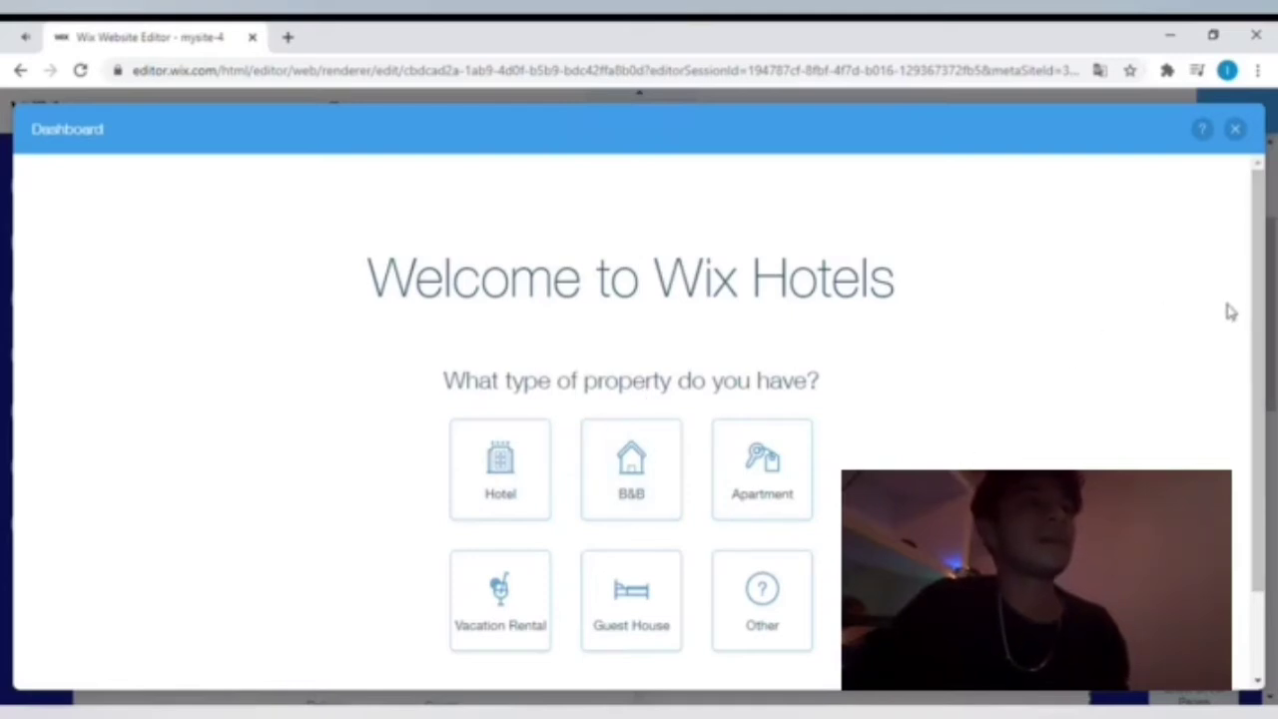
# Choose B&B as the property type and continue to the next setup step.
pyautogui.scroll(-2, 736, 413)
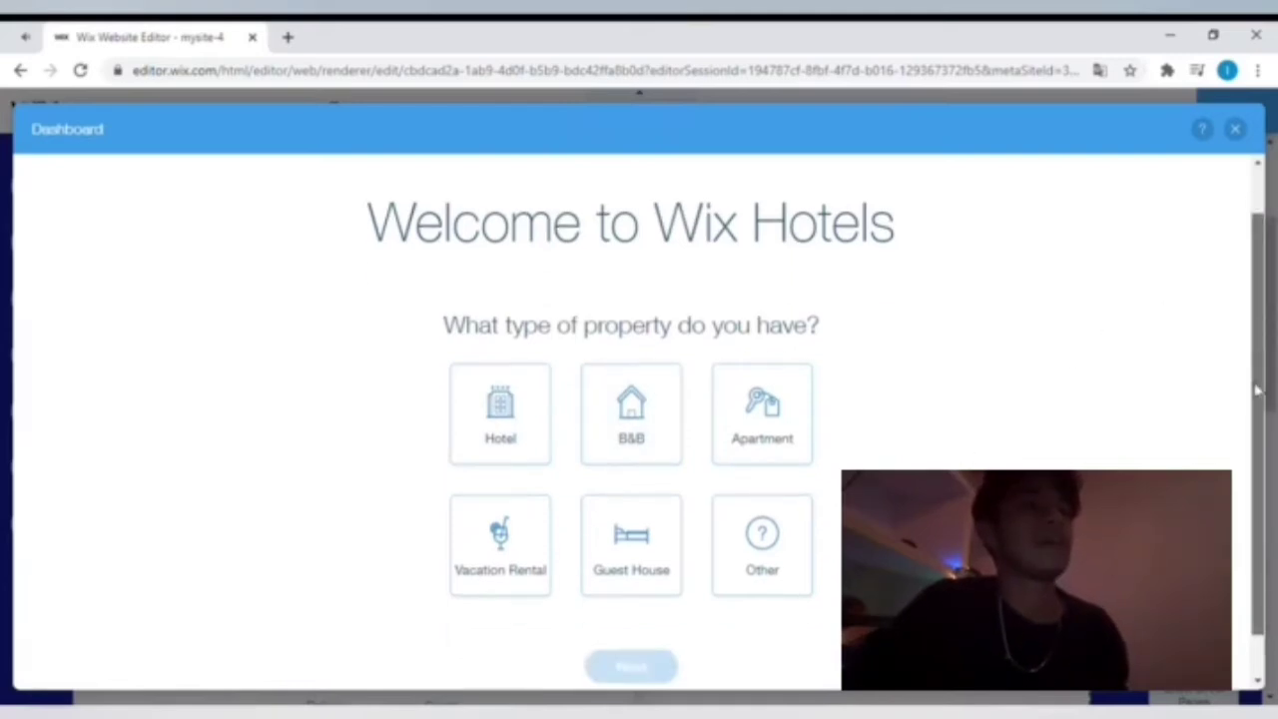
pyautogui.click(631, 374)
pyautogui.click(630, 621)
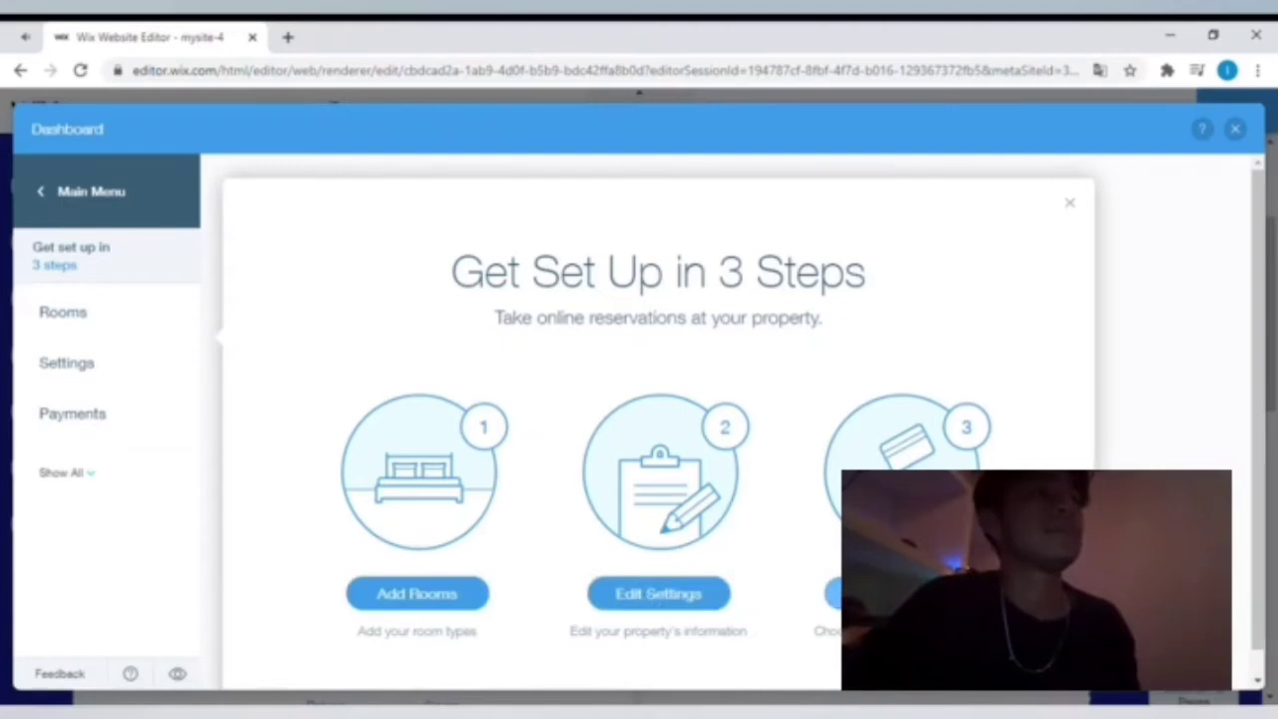
# Dismiss the 3-steps card and view the empty Add Your Rooms form.
pyautogui.click(1069, 202)
pyautogui.click(104, 324)
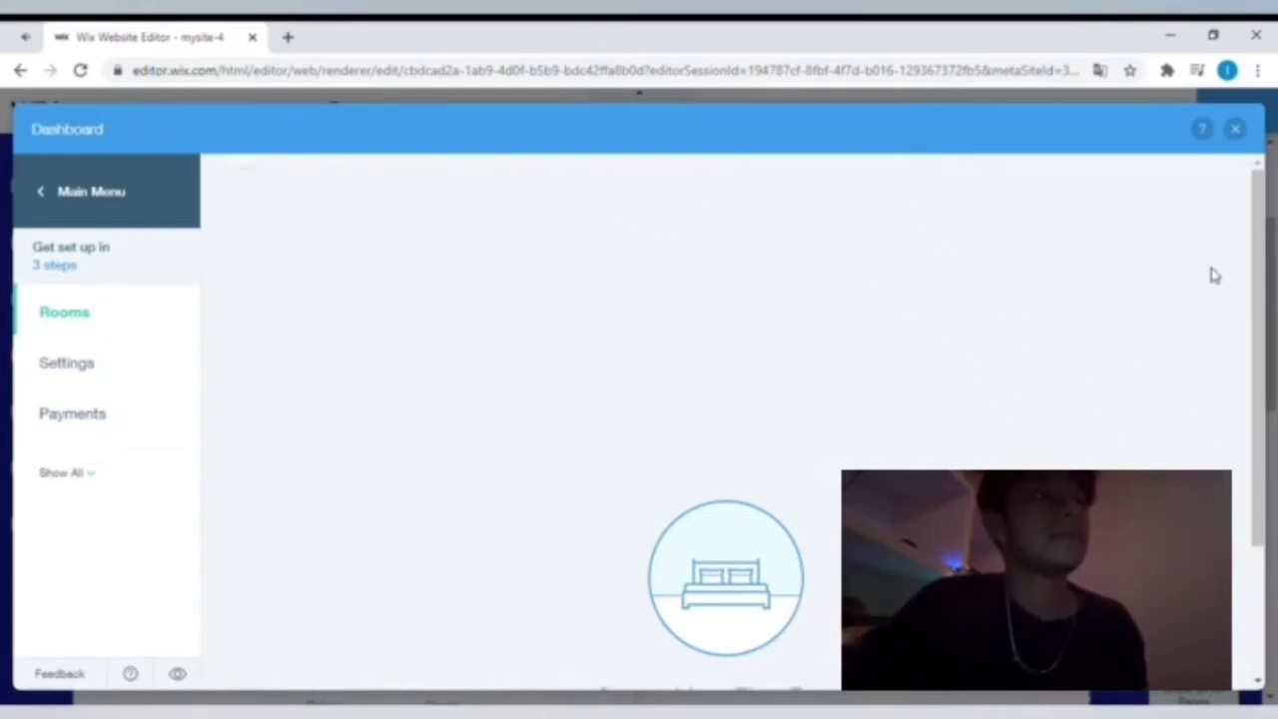
pyautogui.moveTo(1261, 277); pyautogui.dragTo(1264, 362)
pyautogui.scroll(3, 504, 428)
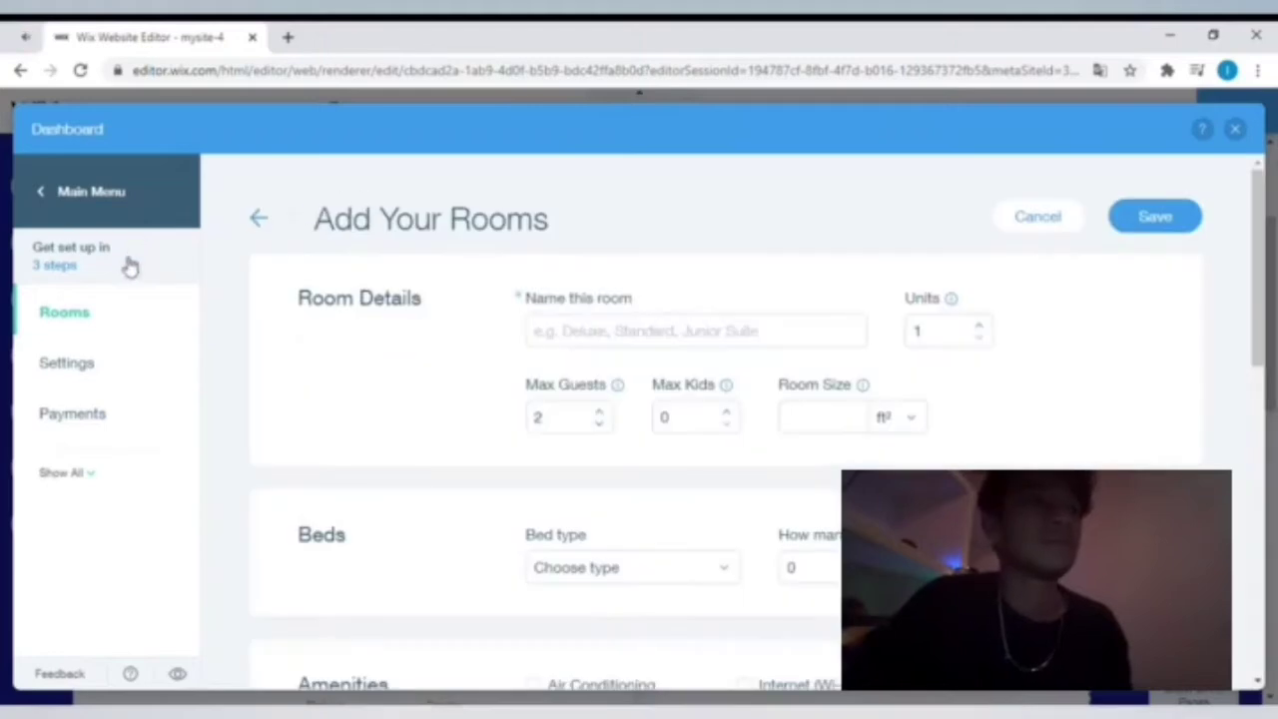
pyautogui.click(63, 377)
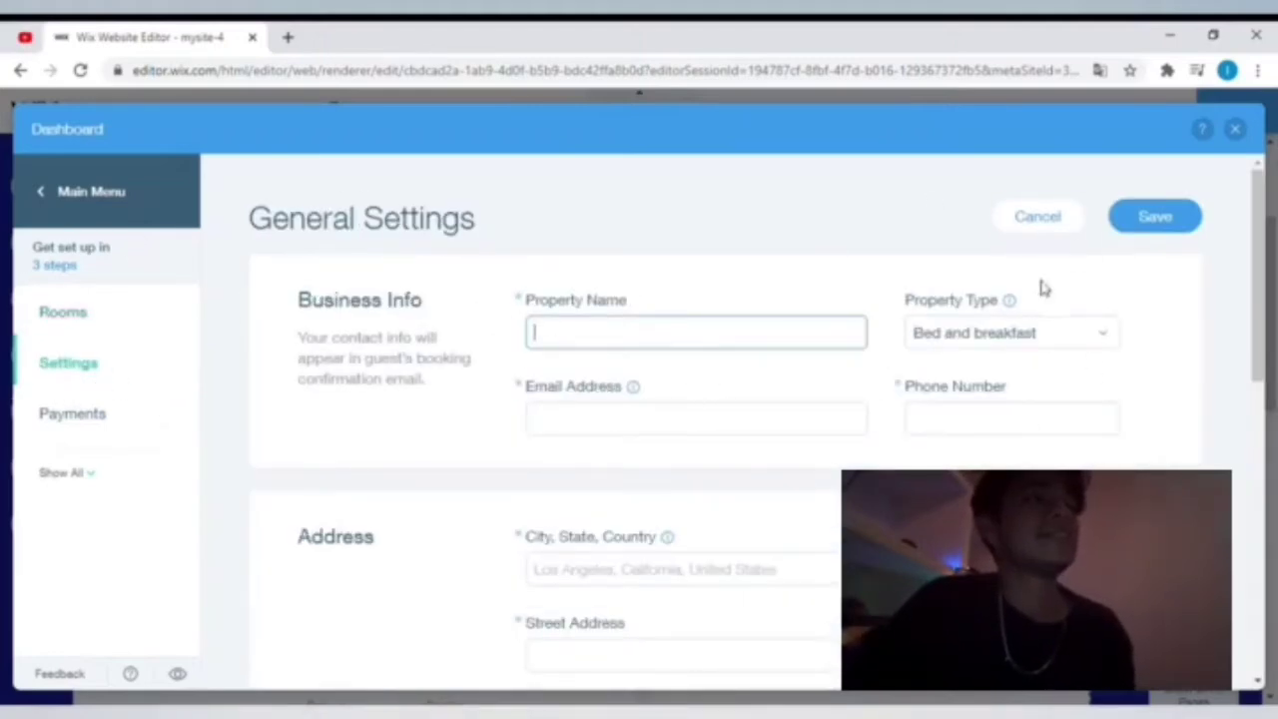
pyautogui.scroll(-1, 833, 302)
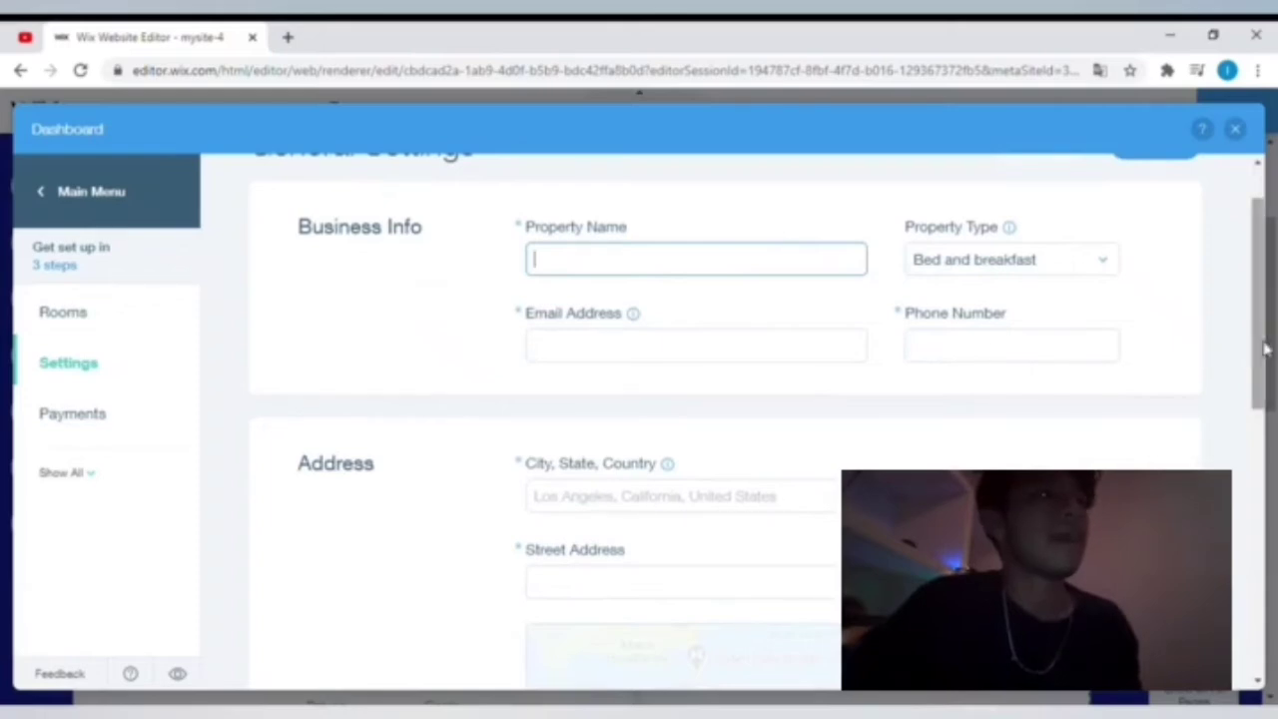
pyautogui.scroll(1, 1260, 340)
pyautogui.moveTo(1264, 330); pyautogui.dragTo(1268, 430)
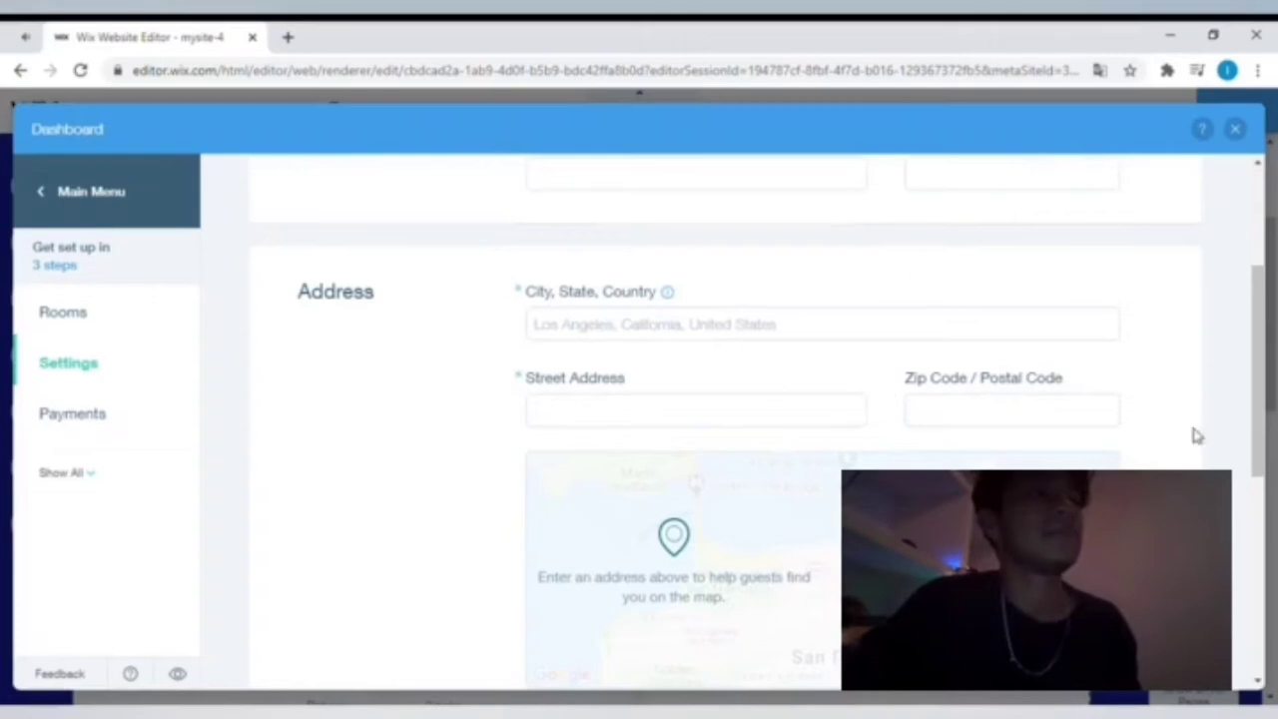
pyautogui.moveTo(1258, 380); pyautogui.dragTo(1258, 416)
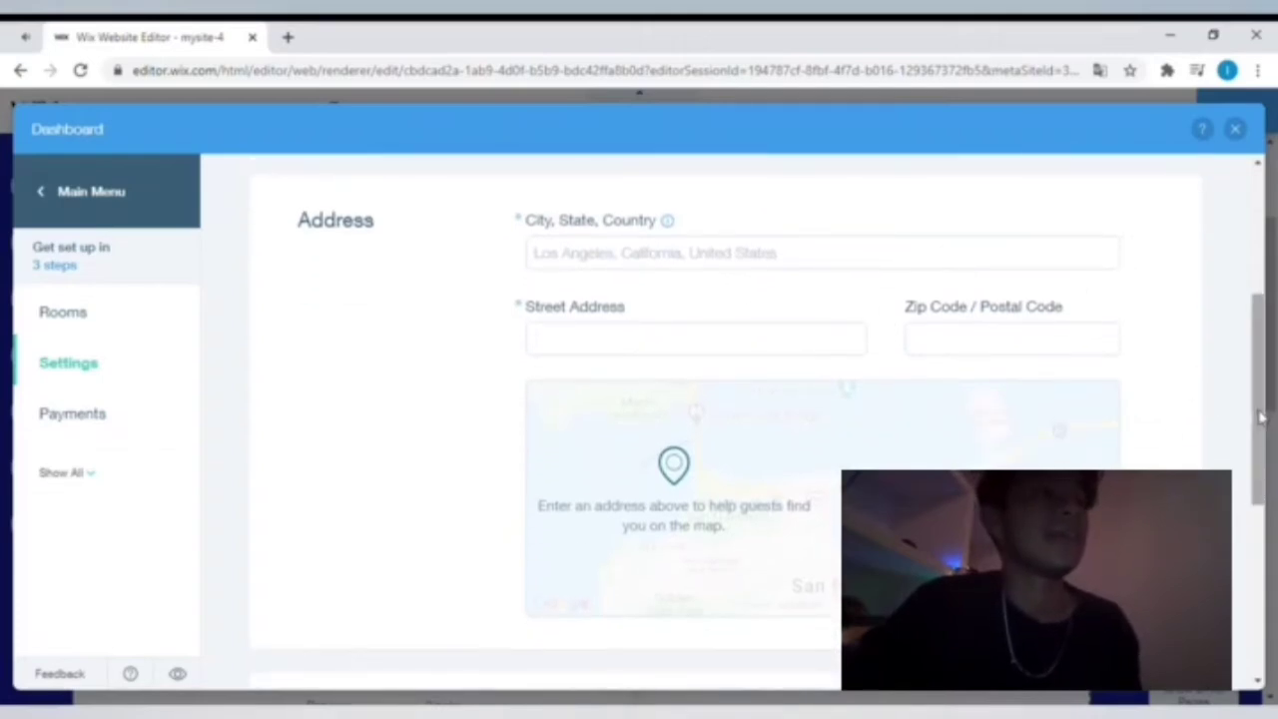
pyautogui.moveTo(1269, 418); pyautogui.dragTo(1268, 552)
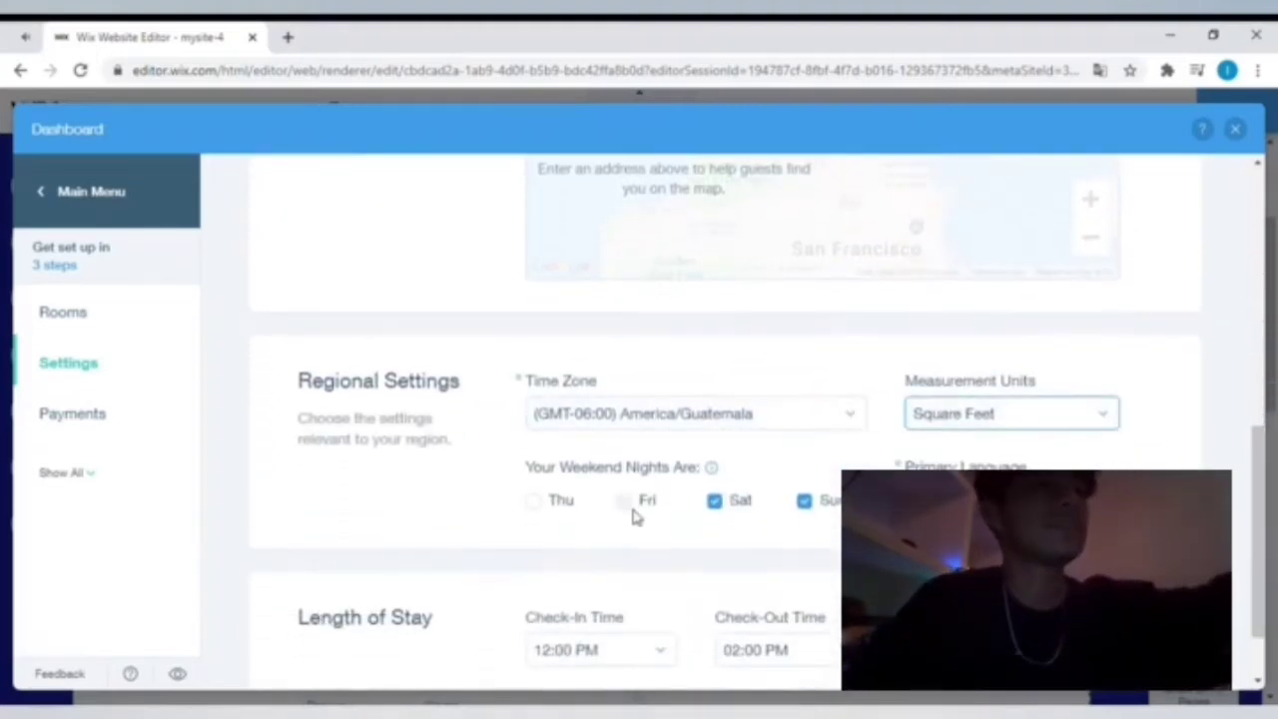
pyautogui.moveTo(1258, 529); pyautogui.dragTo(1263, 566)
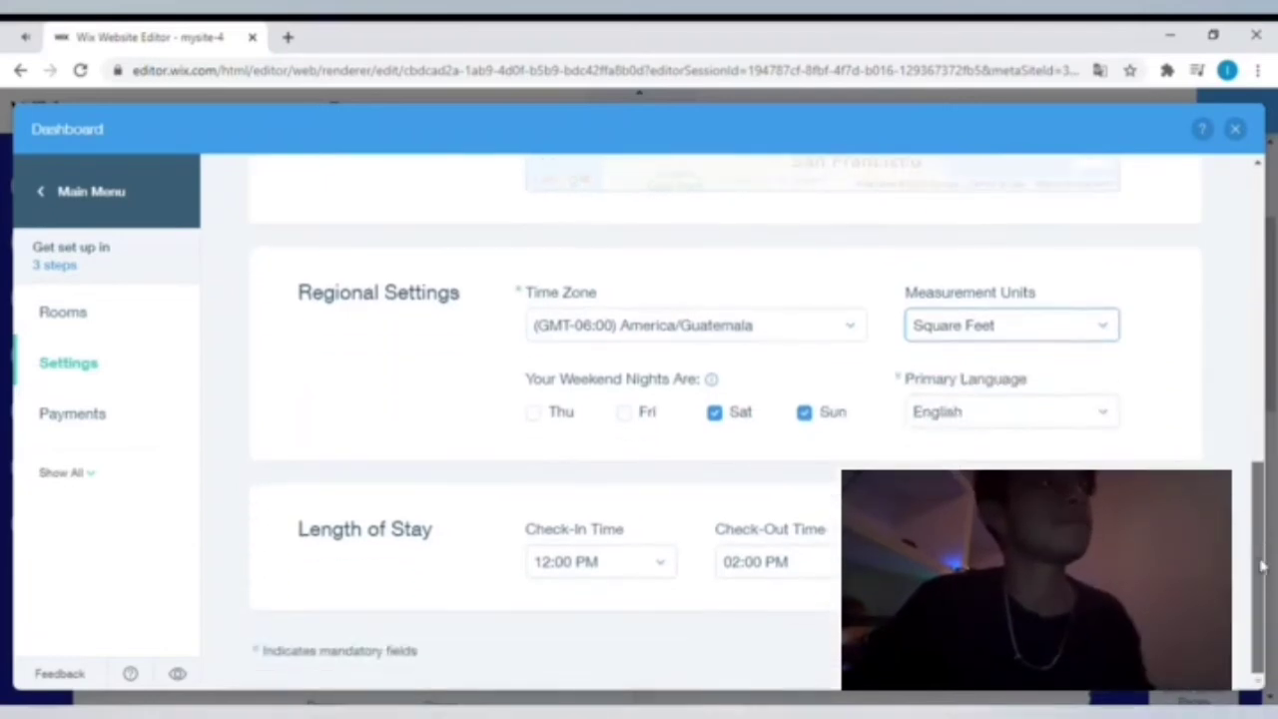
pyautogui.scroll(1, 1010, 422)
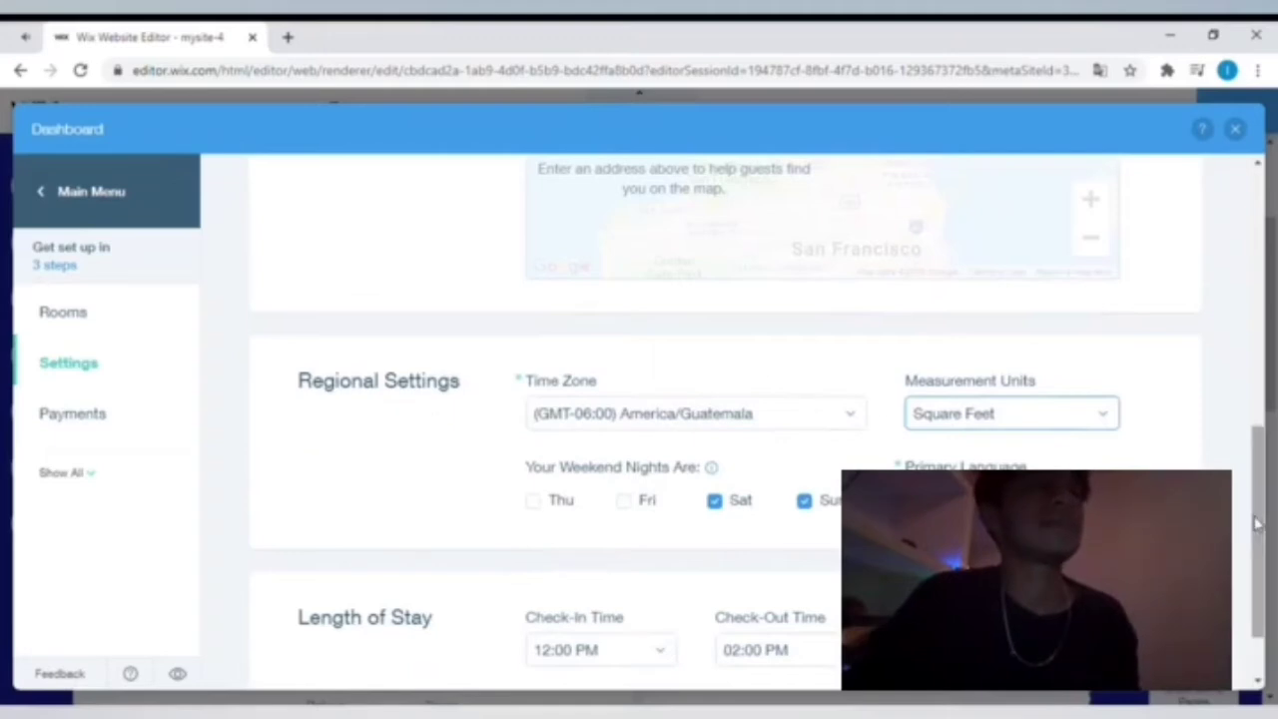
pyautogui.moveTo(1257, 524); pyautogui.dragTo(1264, 562)
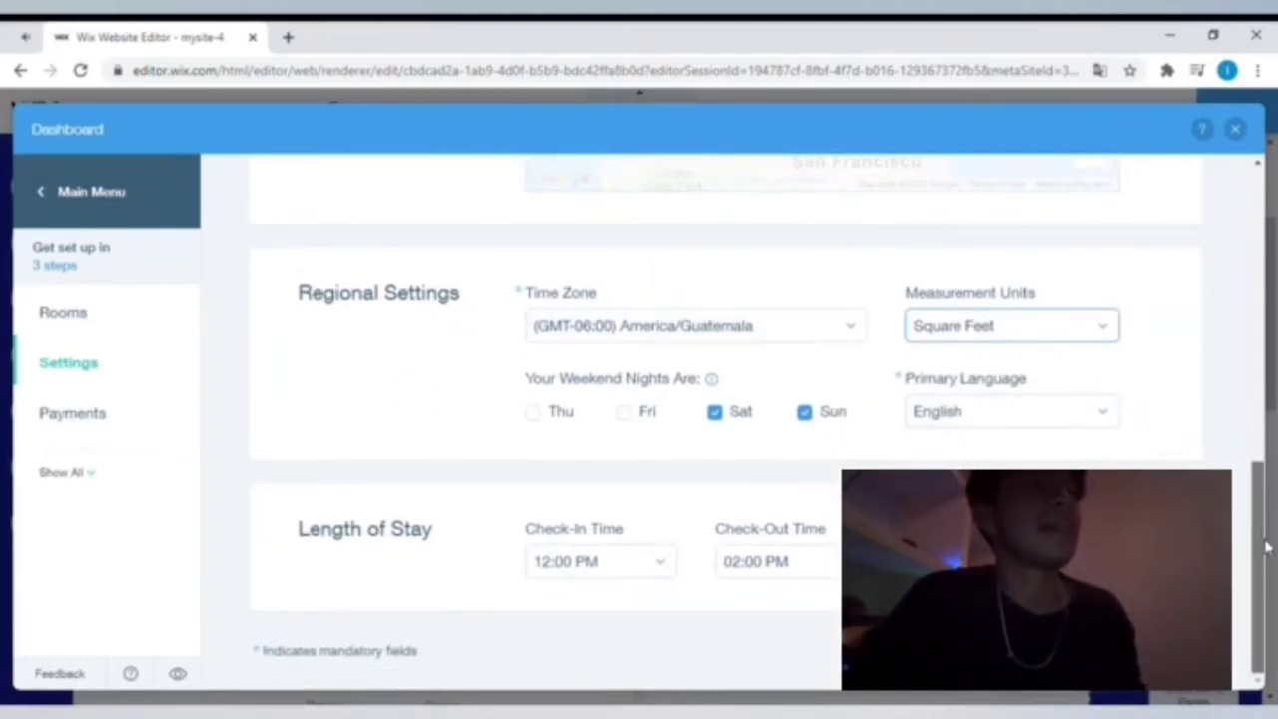
pyautogui.scroll(1, 1267, 547)
pyautogui.scroll(-1, 1266, 519)
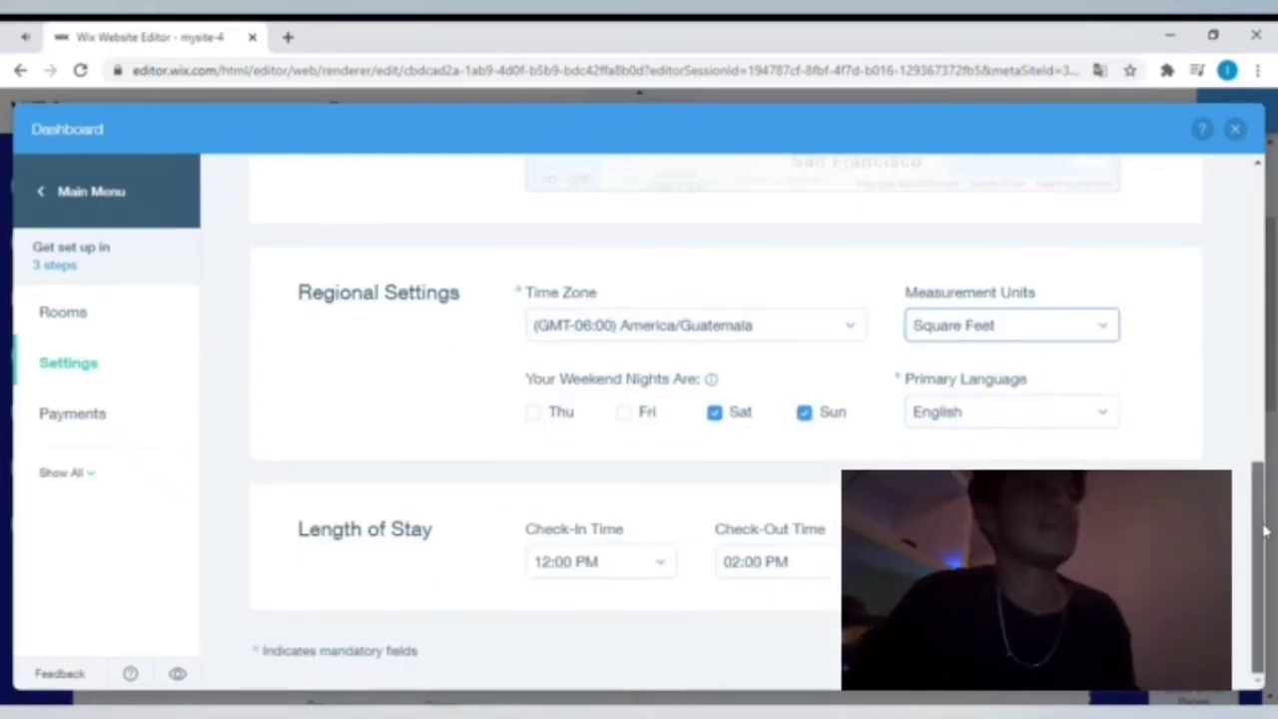
pyautogui.scroll(1, 1266, 547)
pyautogui.scroll(-1, 1266, 539)
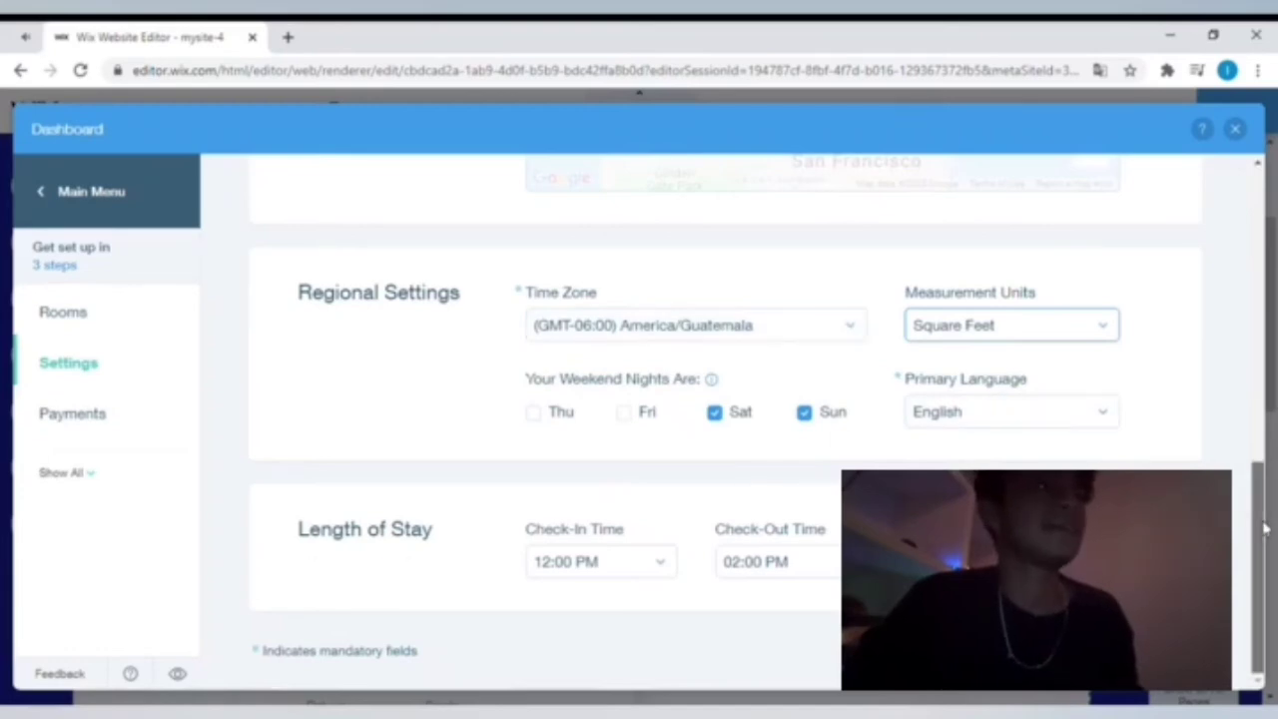
pyautogui.scroll(1, 1267, 549)
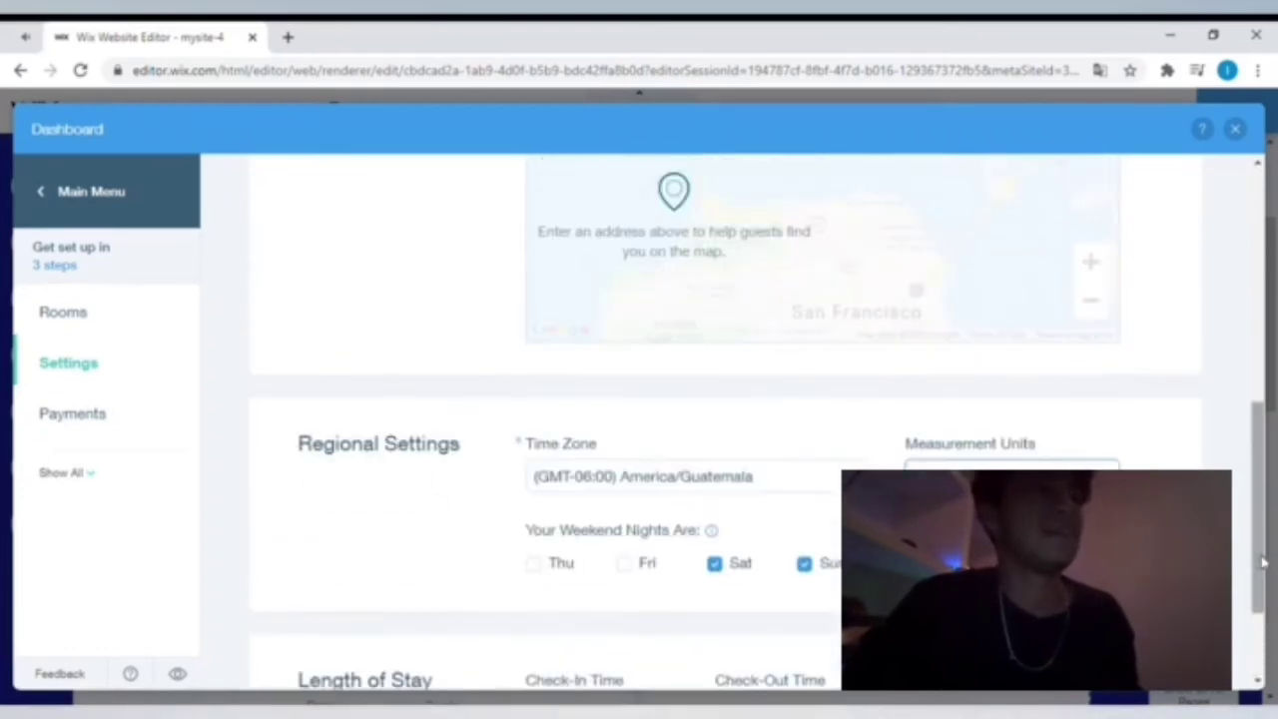
# Review the General Settings page, then go to Payments, triggering the Leave without Saving? warning.
pyautogui.scroll(-1, 1266, 574)
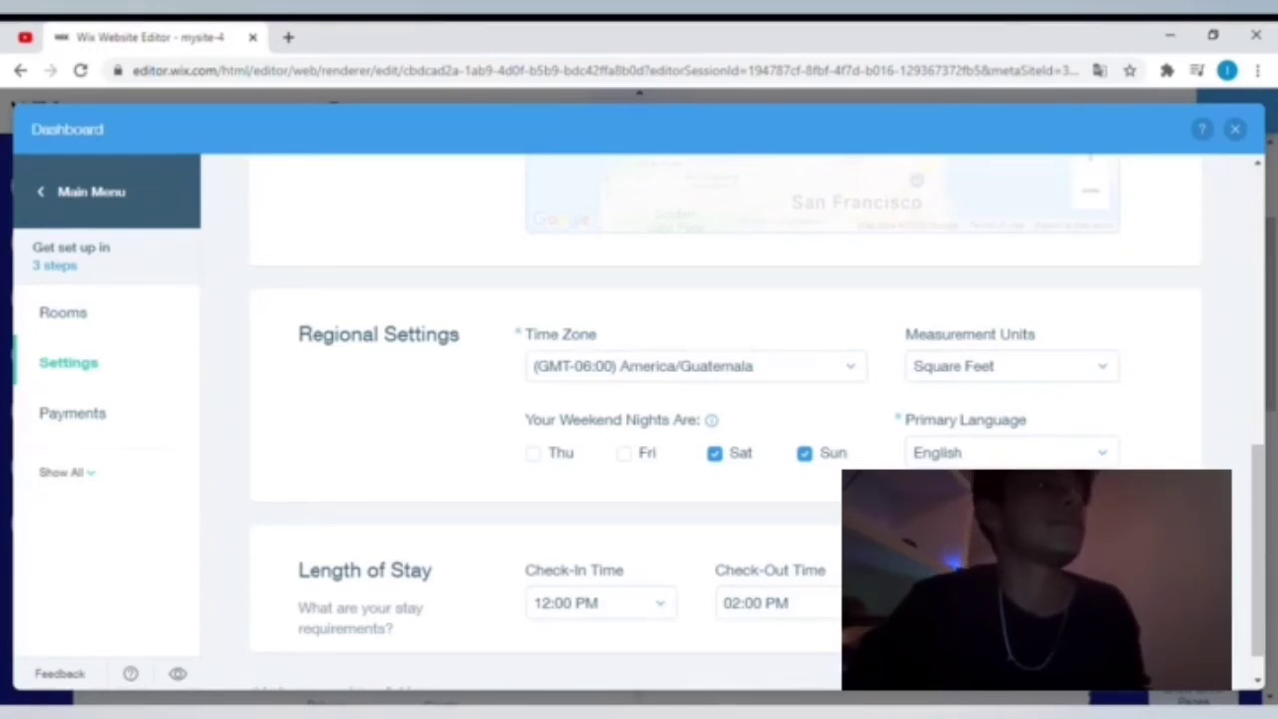
pyautogui.scroll(-1, 1249, 507)
pyautogui.scroll(1, 1249, 510)
pyautogui.scroll(-1, 1249, 511)
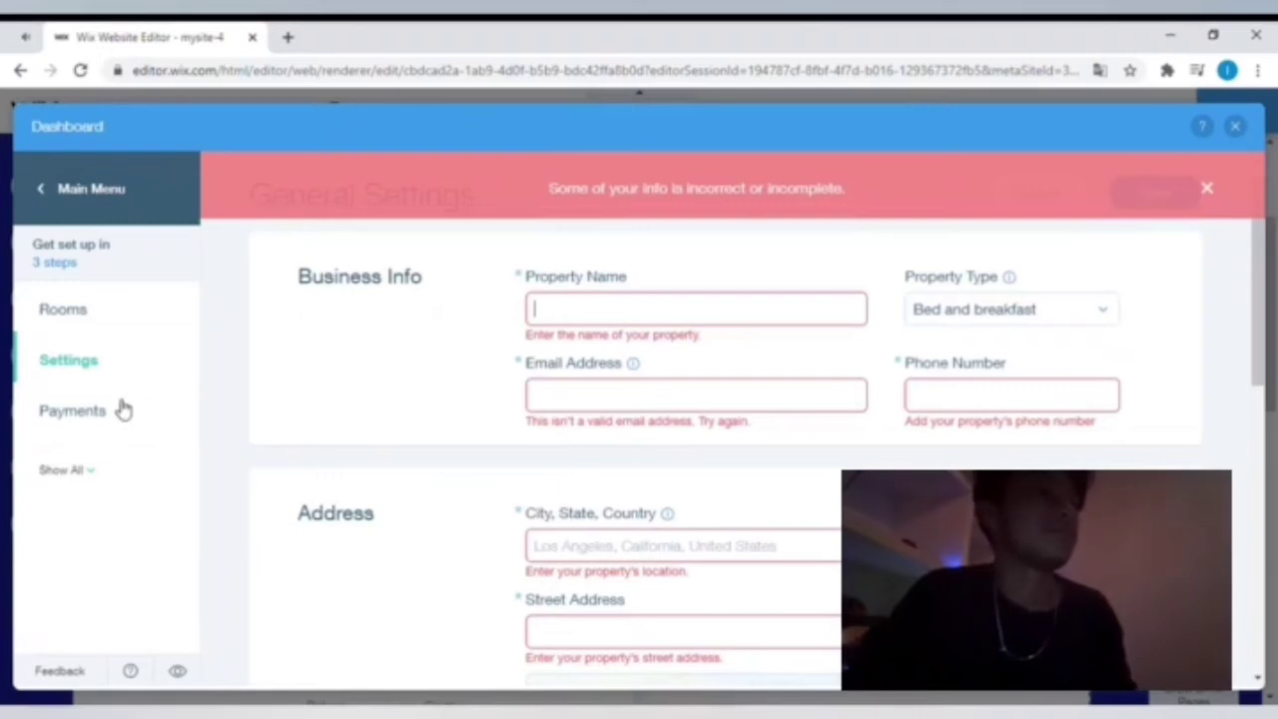
pyautogui.click(97, 410)
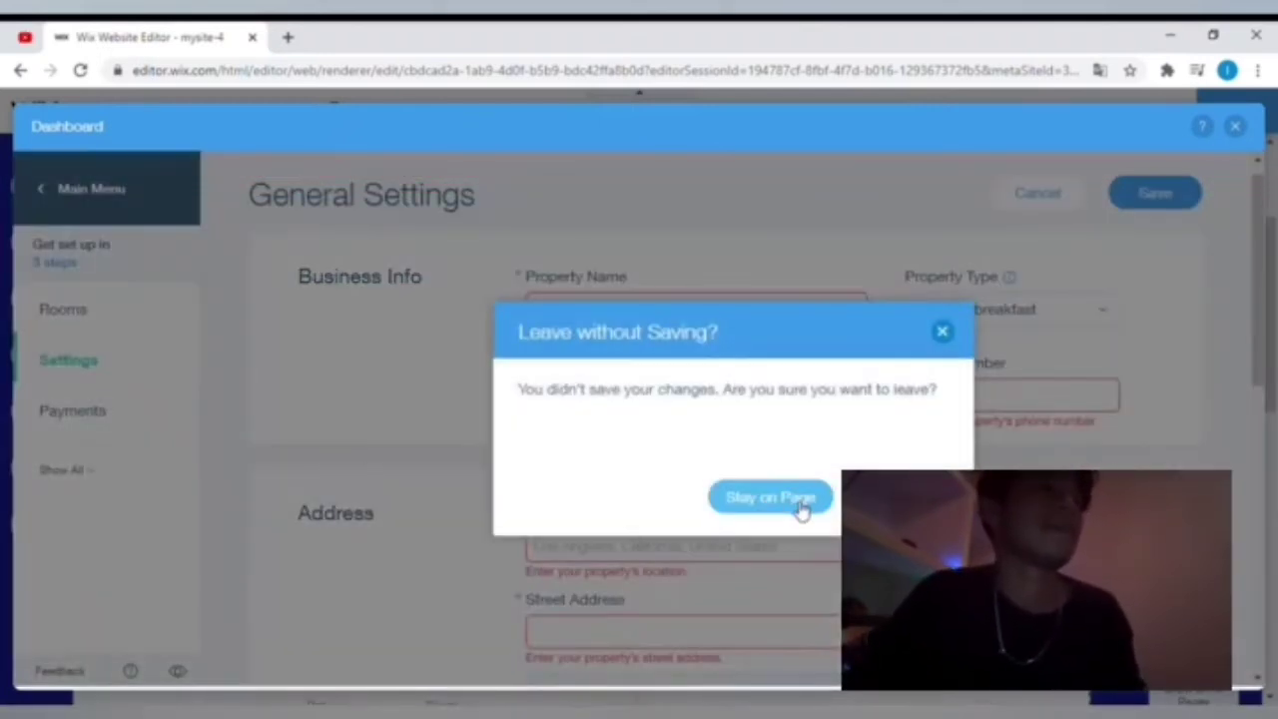
# Discard unsaved changes and browse the PayPal, Stripe, Mercado Pago and Offline Payments options.
pyautogui.click(884, 497)
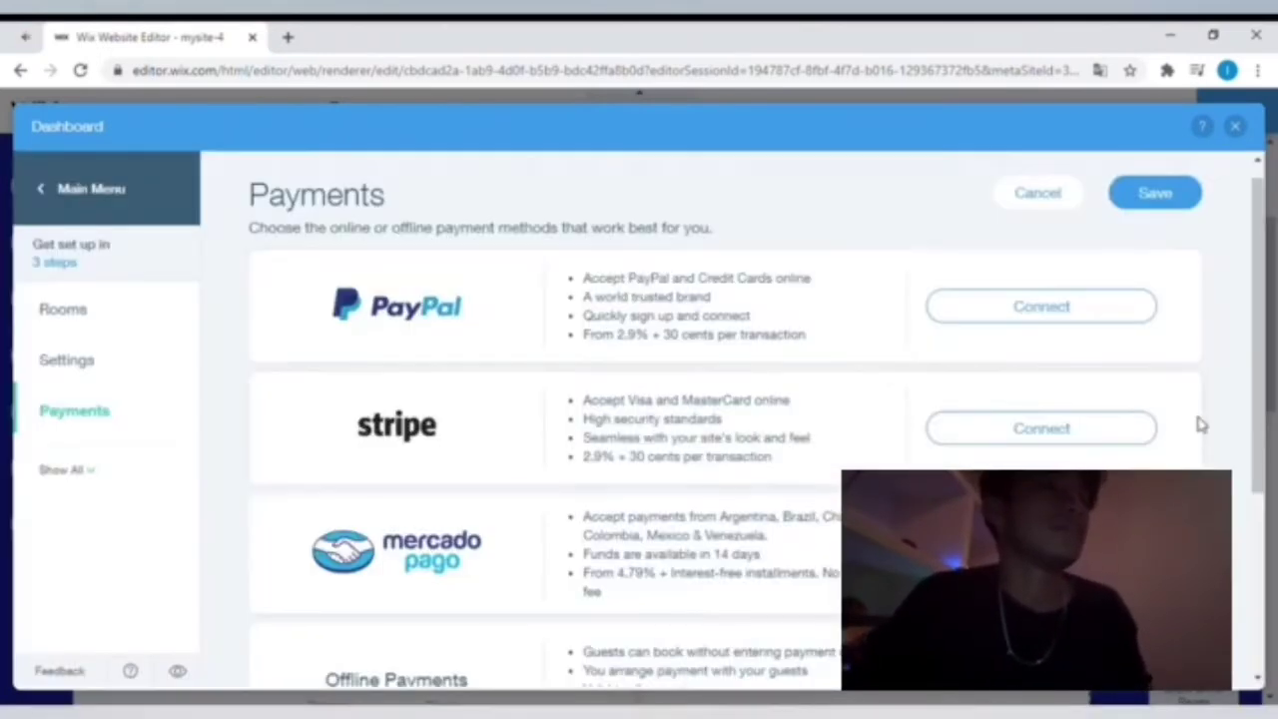
pyautogui.scroll(-2, 1254, 413)
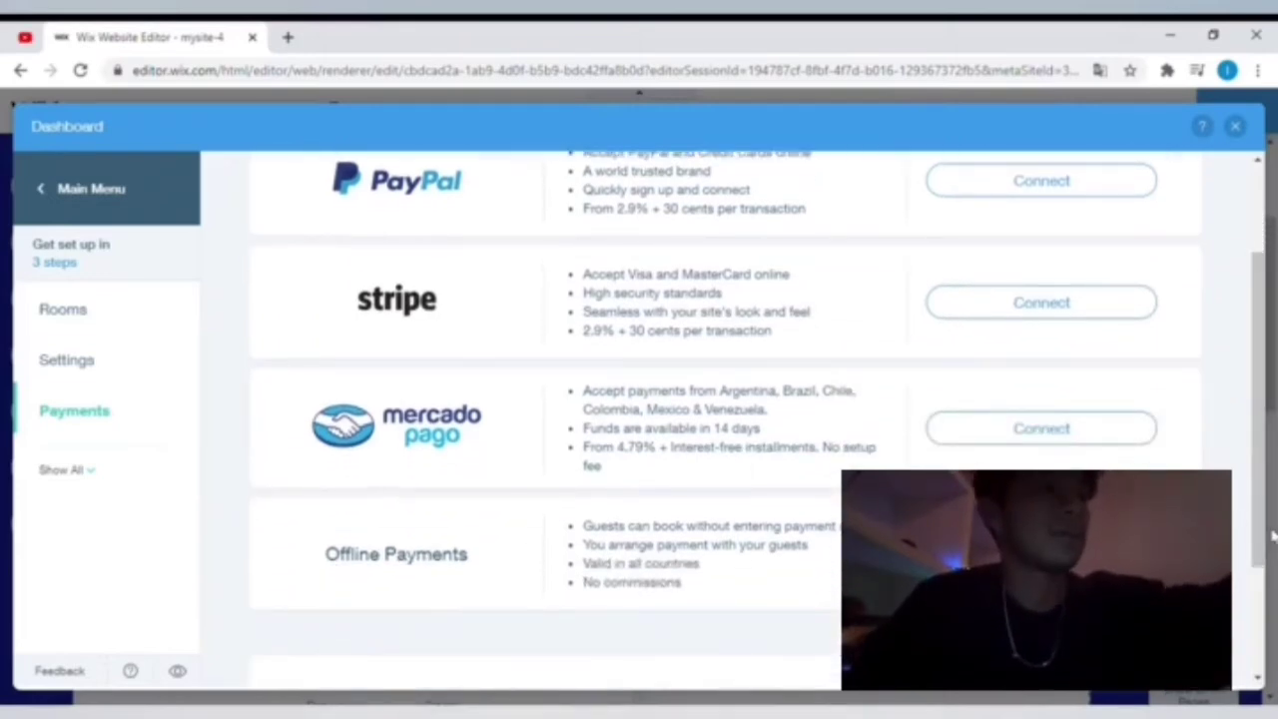
pyautogui.scroll(2, 785, 357)
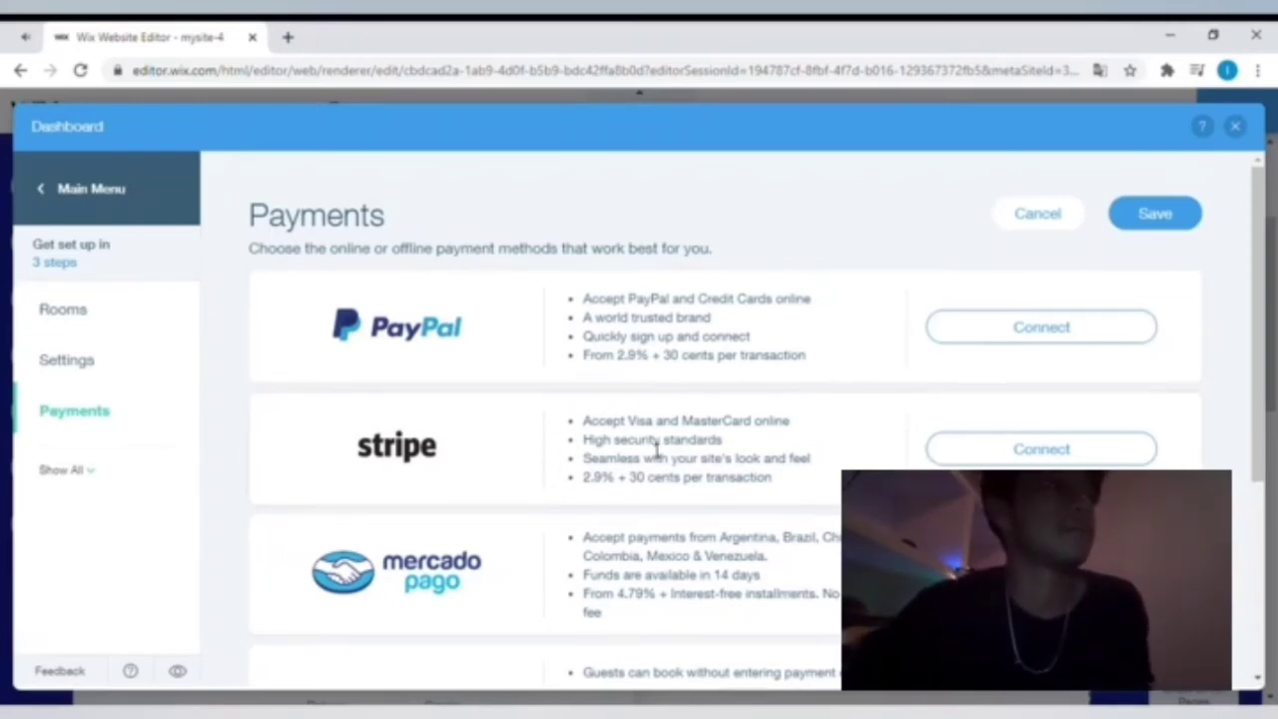
pyautogui.scroll(-1, 1259, 443)
pyautogui.scroll(-3, 1258, 443)
pyautogui.scroll(3, 804, 420)
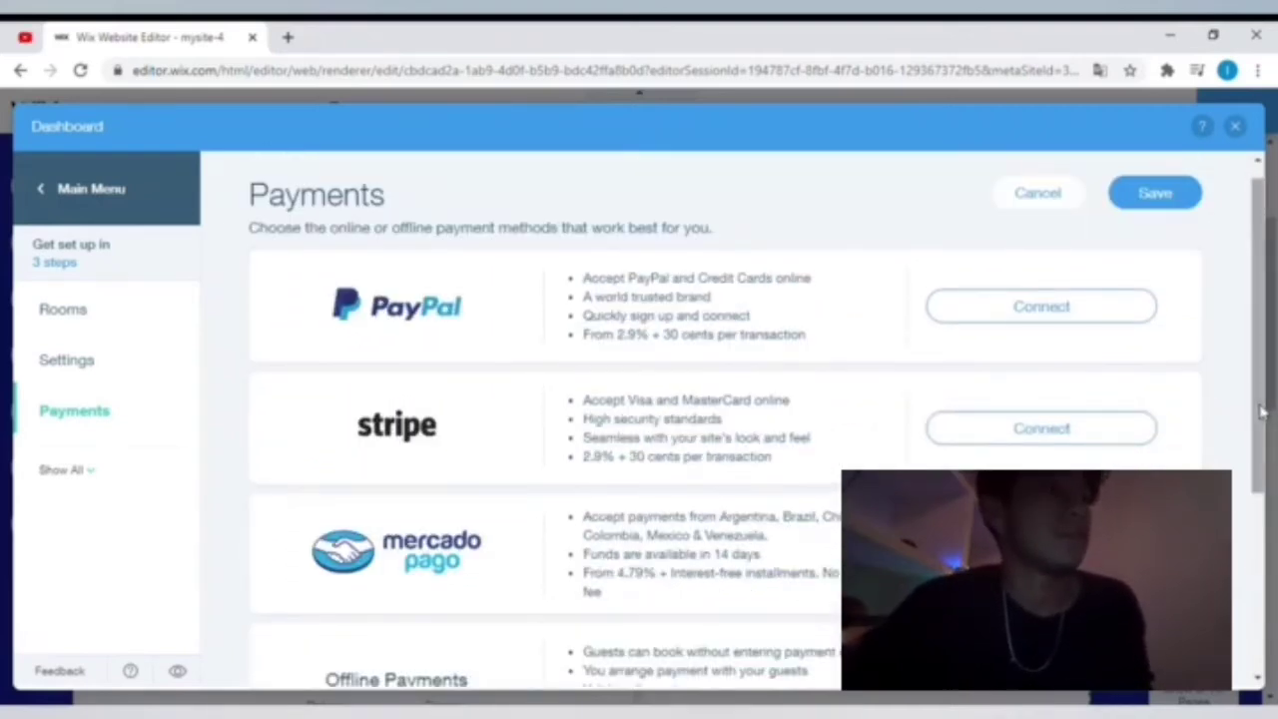
pyautogui.scroll(-3, 912, 417)
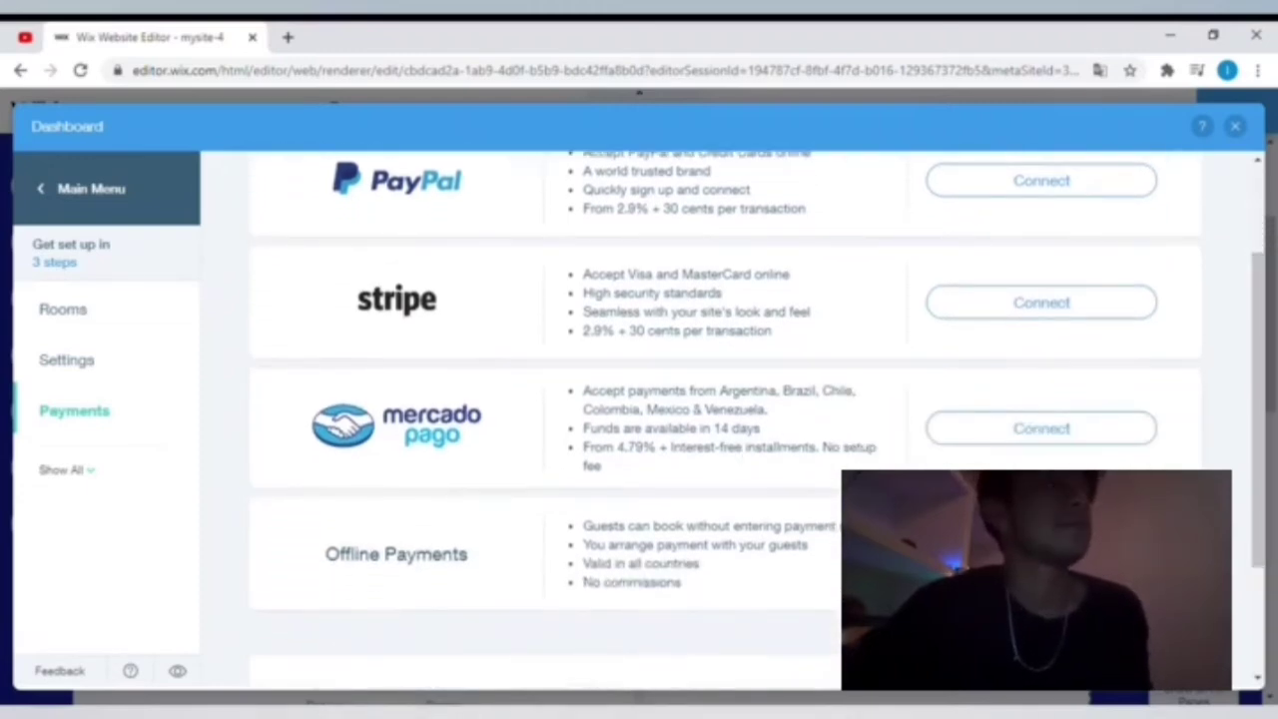
pyautogui.scroll(3, 1156, 451)
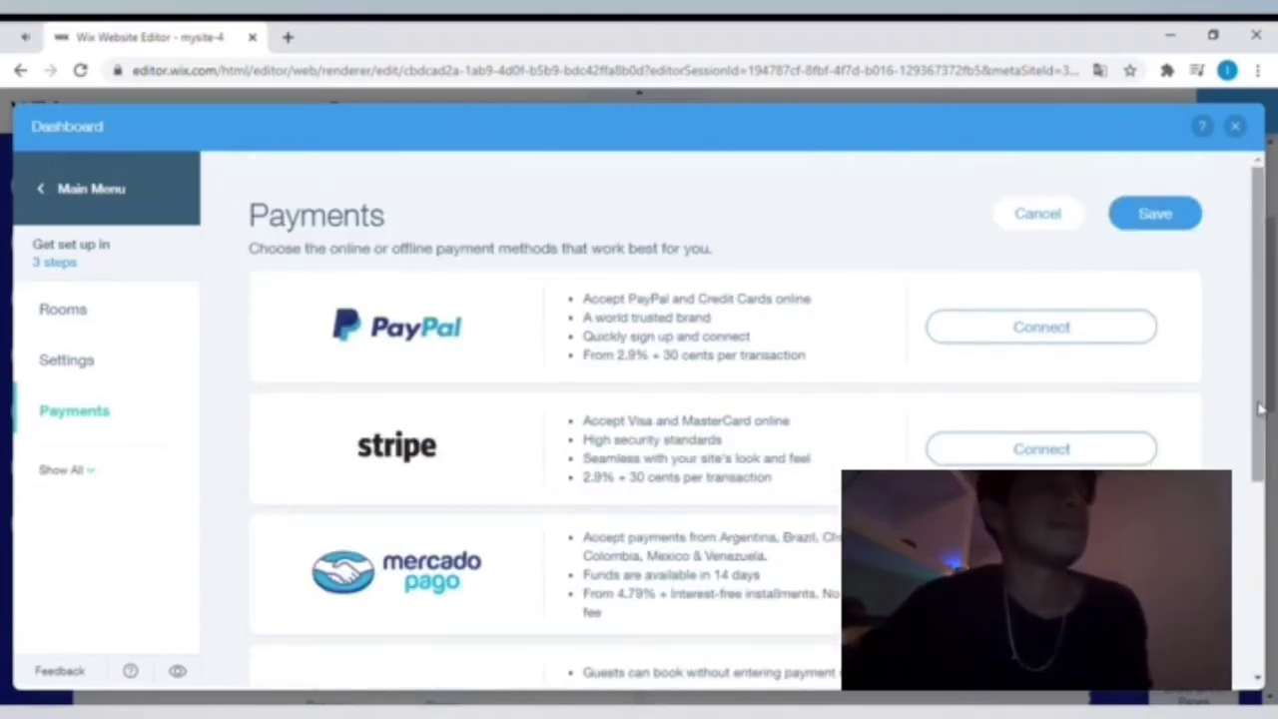
pyautogui.scroll(-1, 1261, 443)
pyautogui.scroll(-2, 1261, 443)
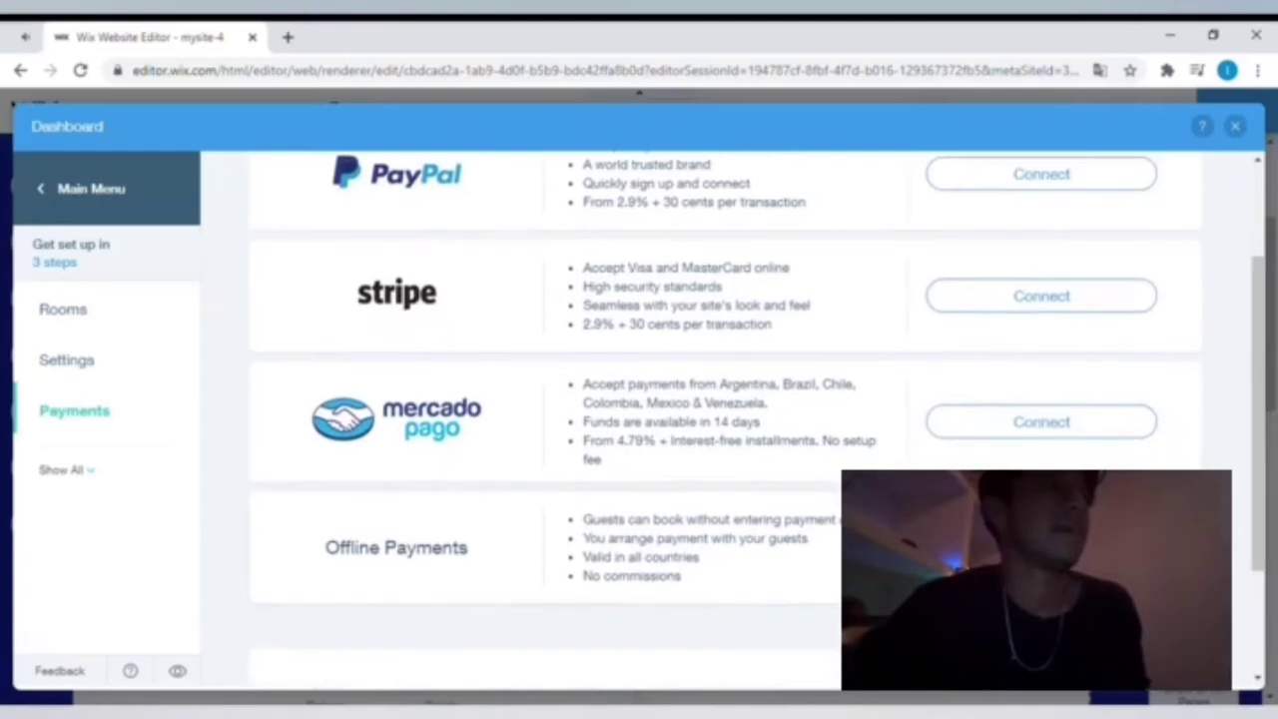
pyautogui.scroll(-1, 1004, 362)
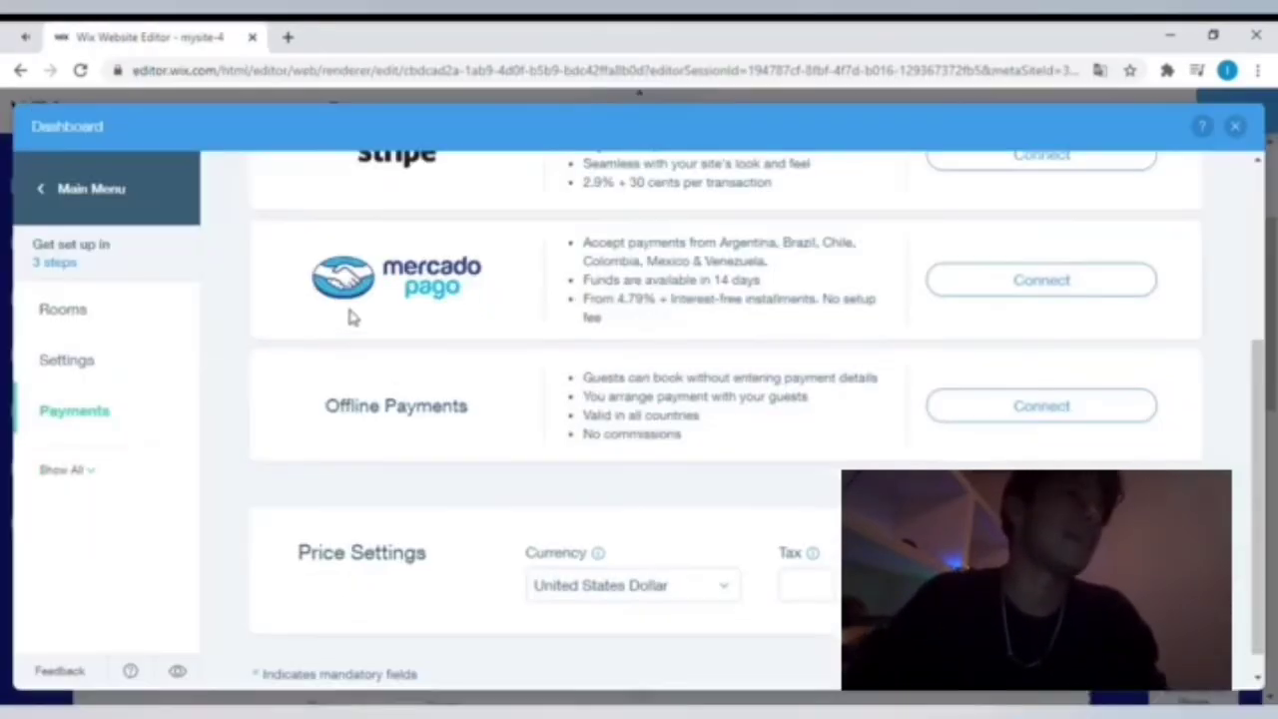
# Go to Rooms and choose '+ Create New' to add a room.
pyautogui.click(73, 311)
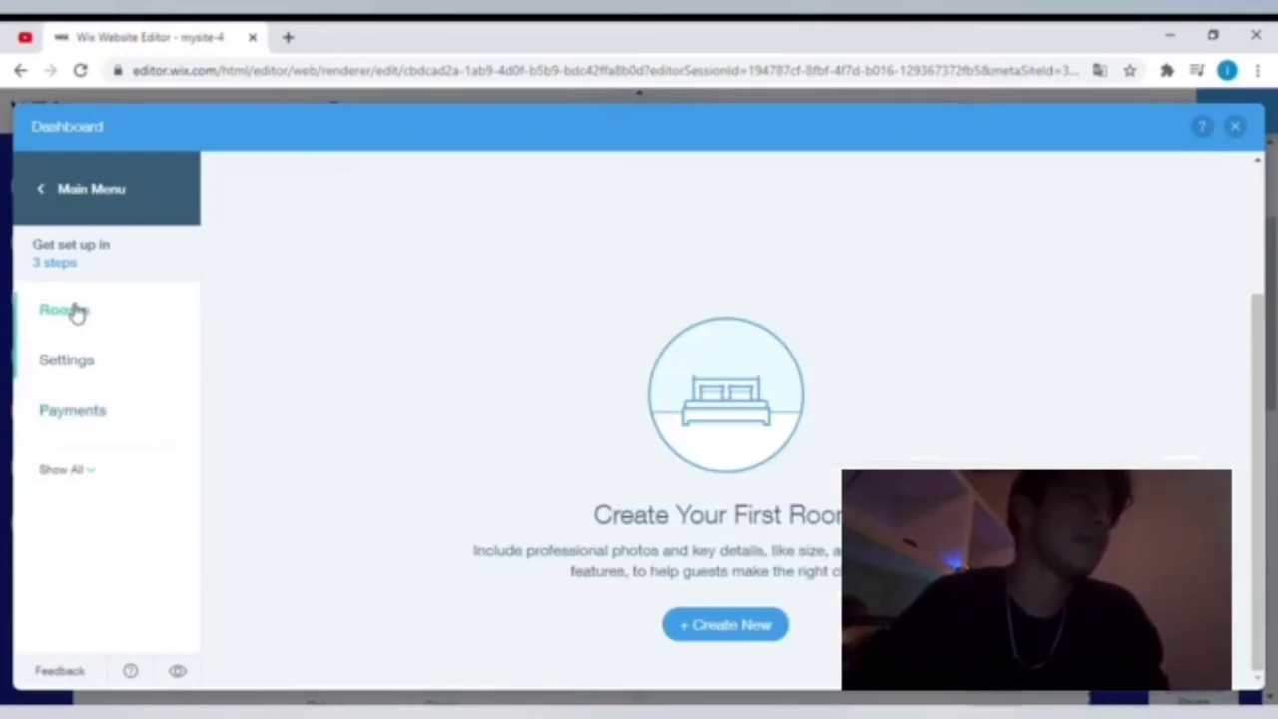
pyautogui.click(726, 627)
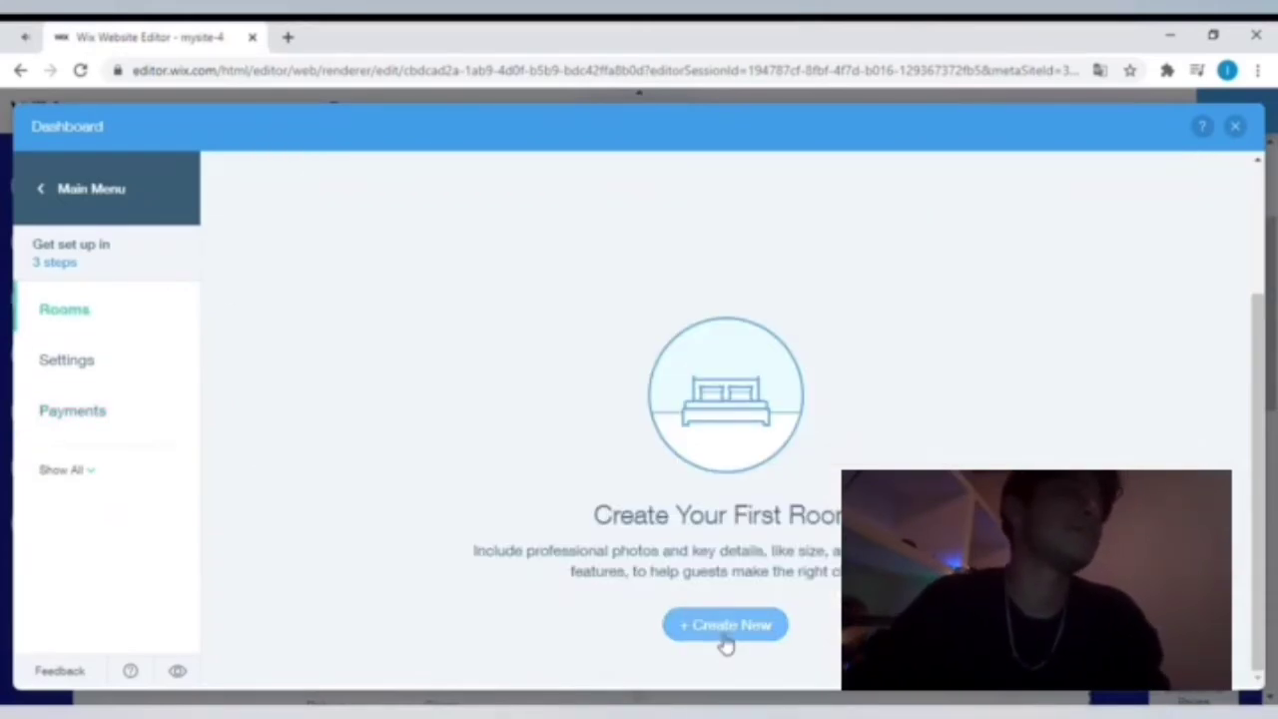
pyautogui.click(726, 627)
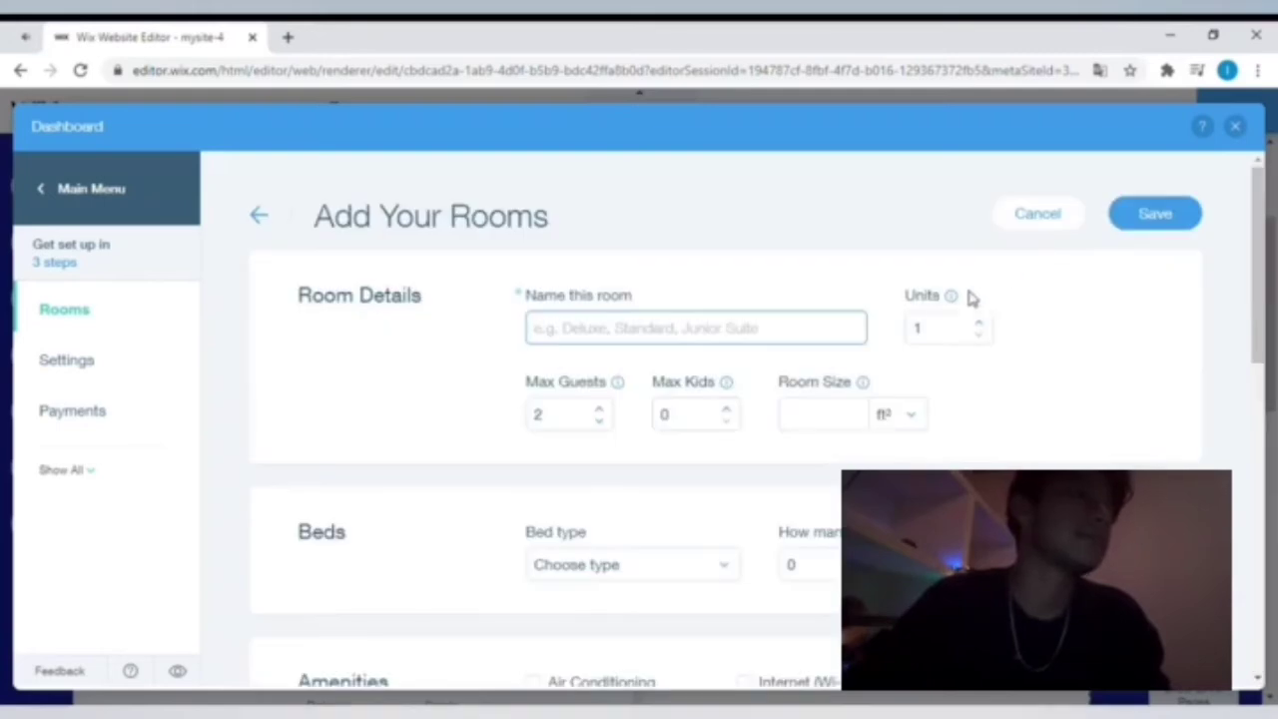
# Scroll through the Add Your Rooms form's beds, amenities, photos, description and price sections.
pyautogui.scroll(-3, 1259, 310)
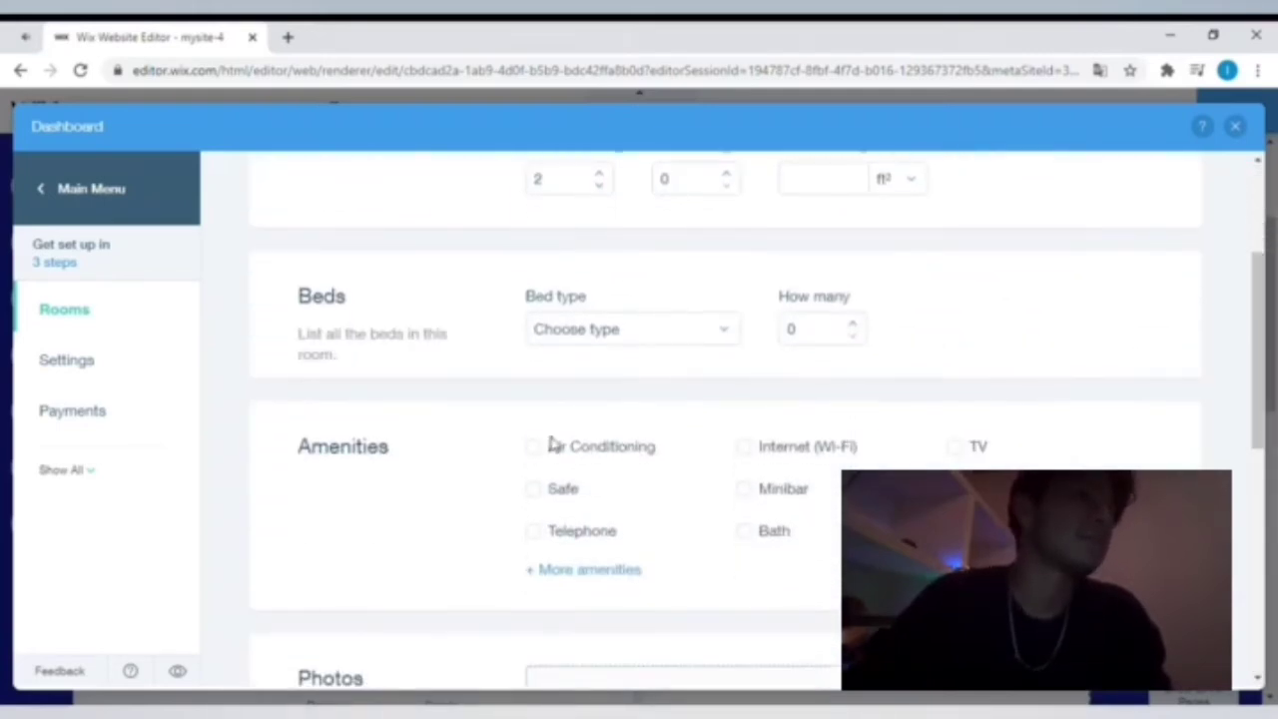
pyautogui.scroll(3, 1254, 312)
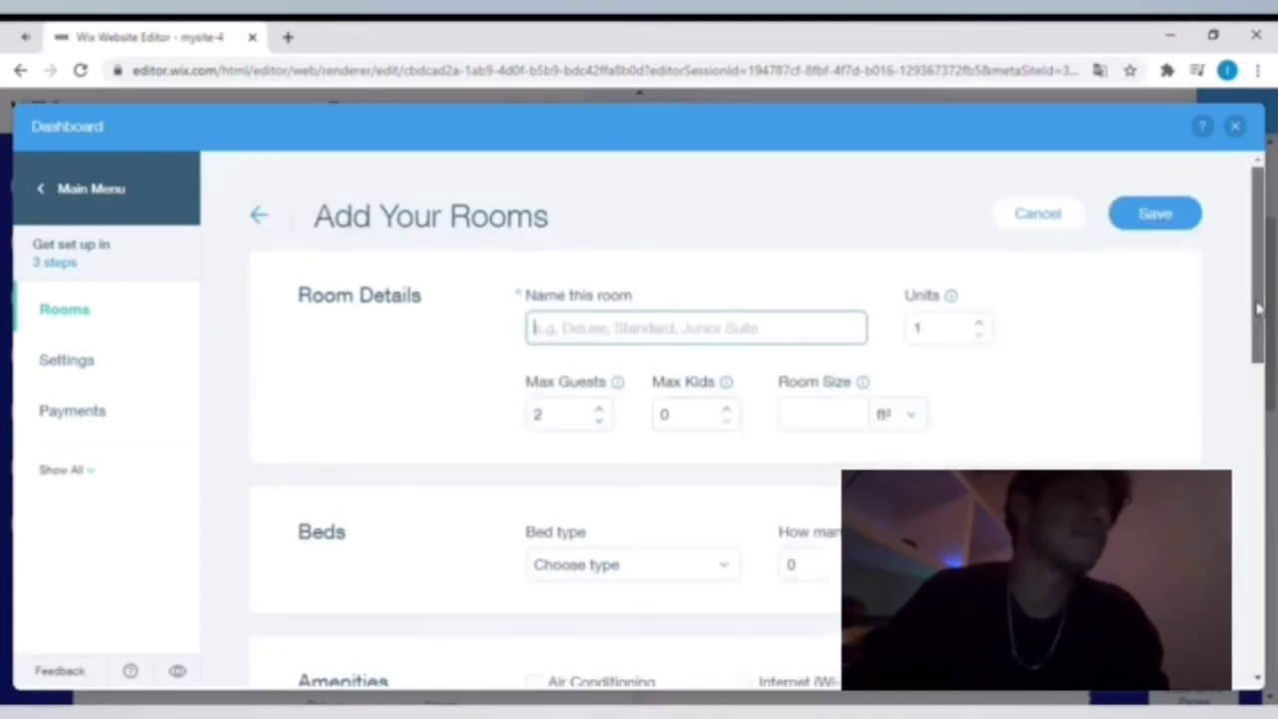
pyautogui.scroll(-3, 1258, 309)
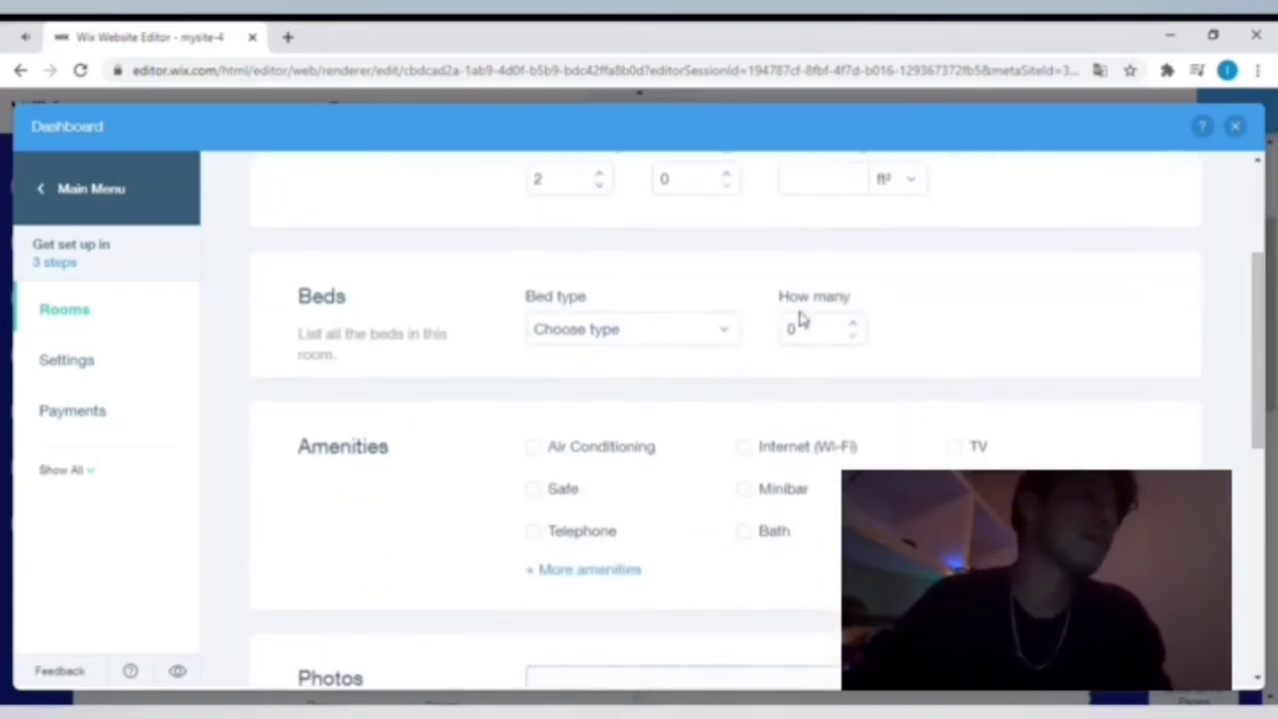
pyautogui.scroll(3, 616, 508)
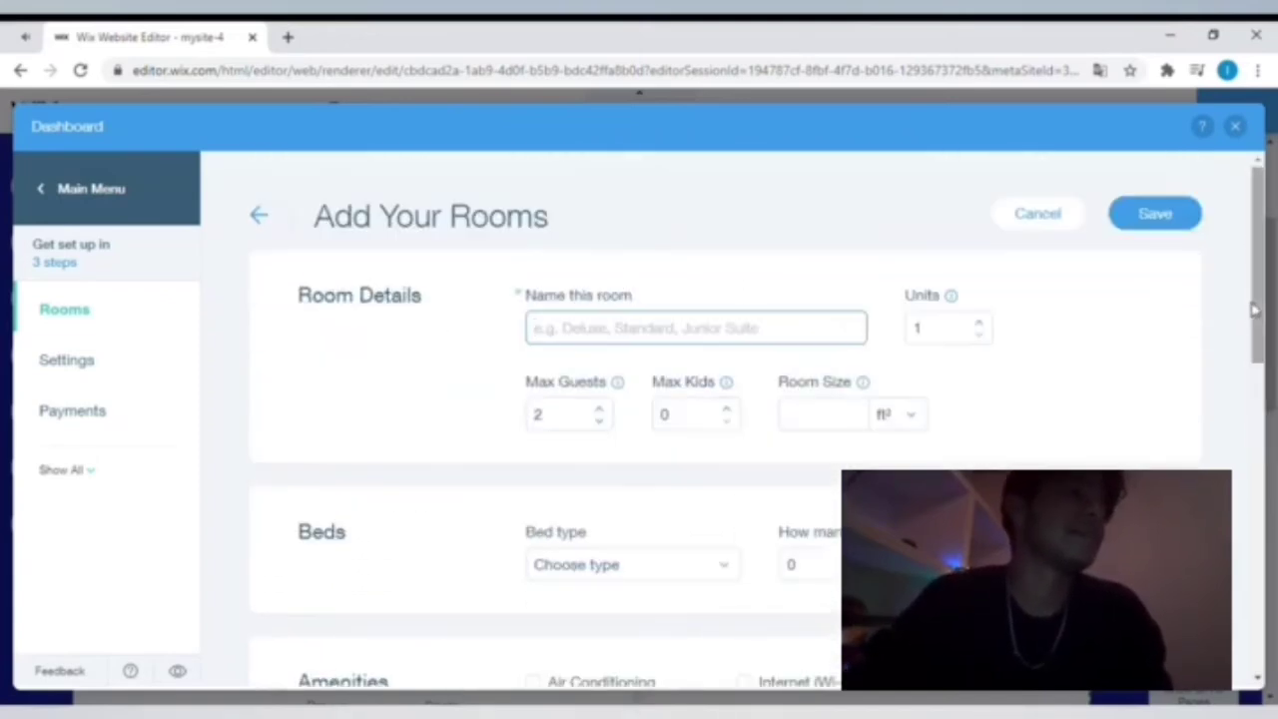
pyautogui.scroll(-3, 770, 372)
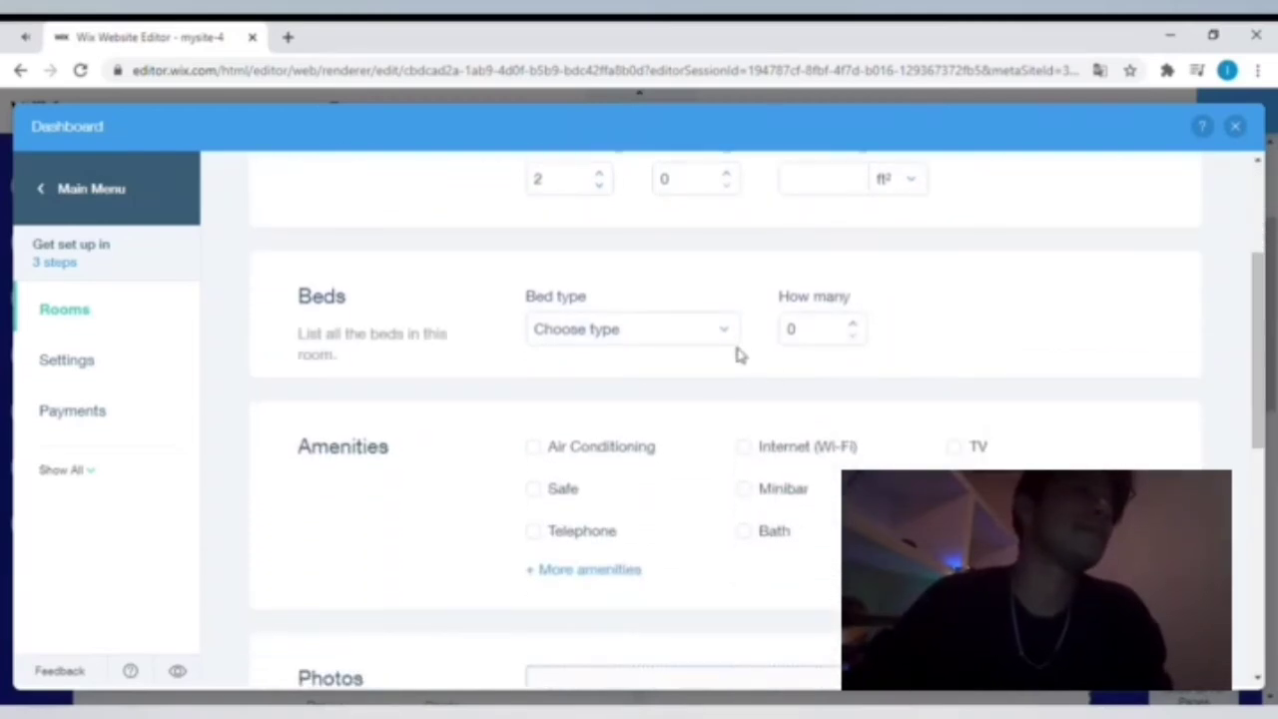
pyautogui.scroll(3, 1248, 308)
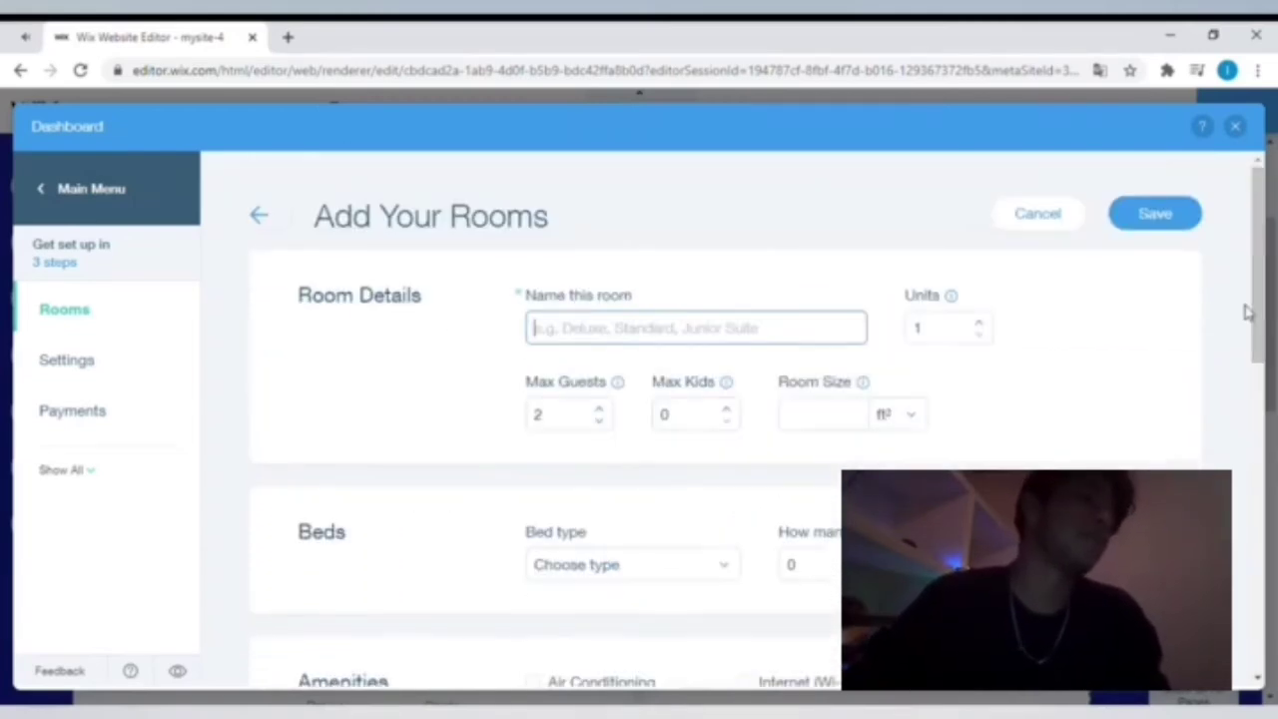
pyautogui.moveTo(1247, 309); pyautogui.dragTo(1265, 400)
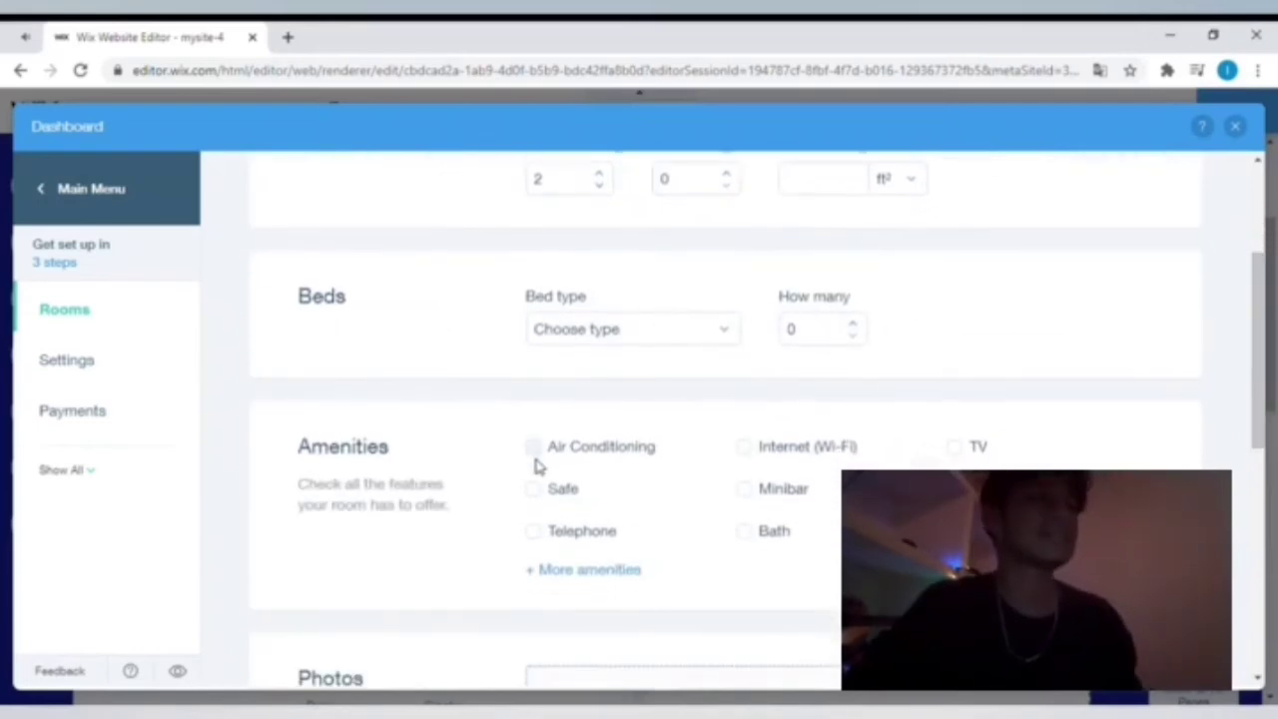
pyautogui.scroll(-7, 770, 560)
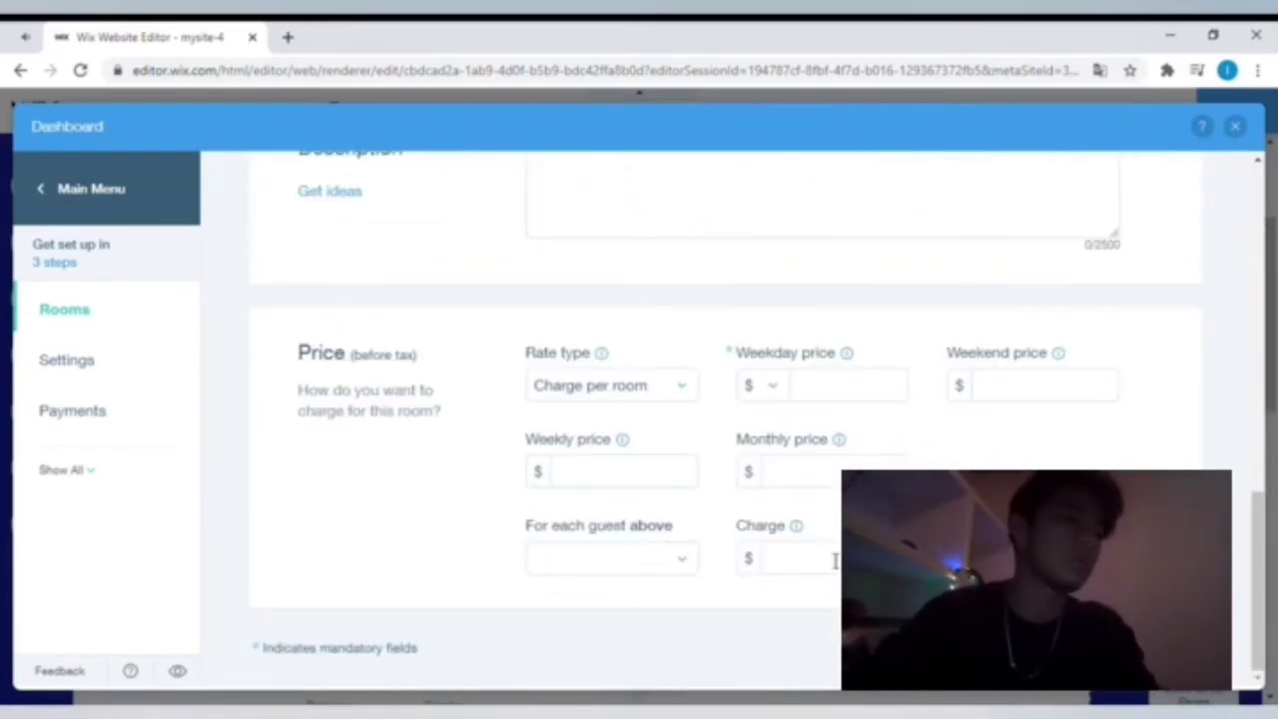
pyautogui.moveTo(1258, 542); pyautogui.dragTo(1261, 438)
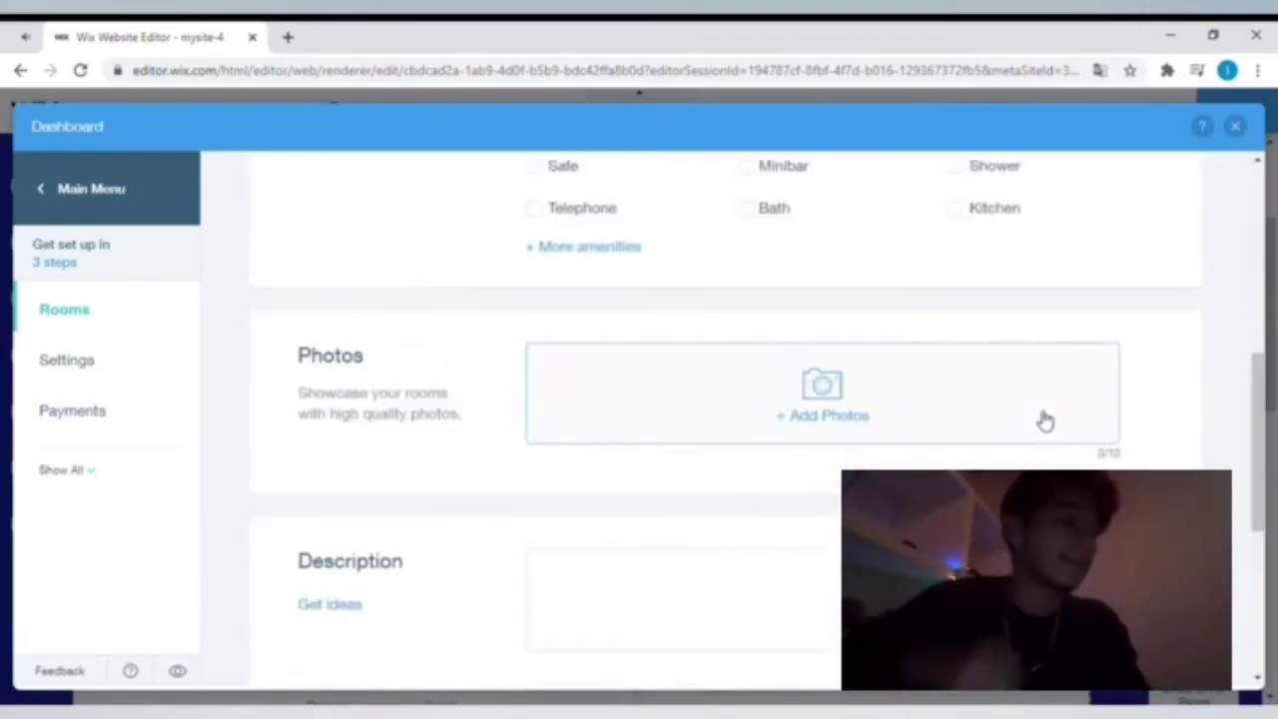
pyautogui.moveTo(1258, 474); pyautogui.dragTo(1258, 492)
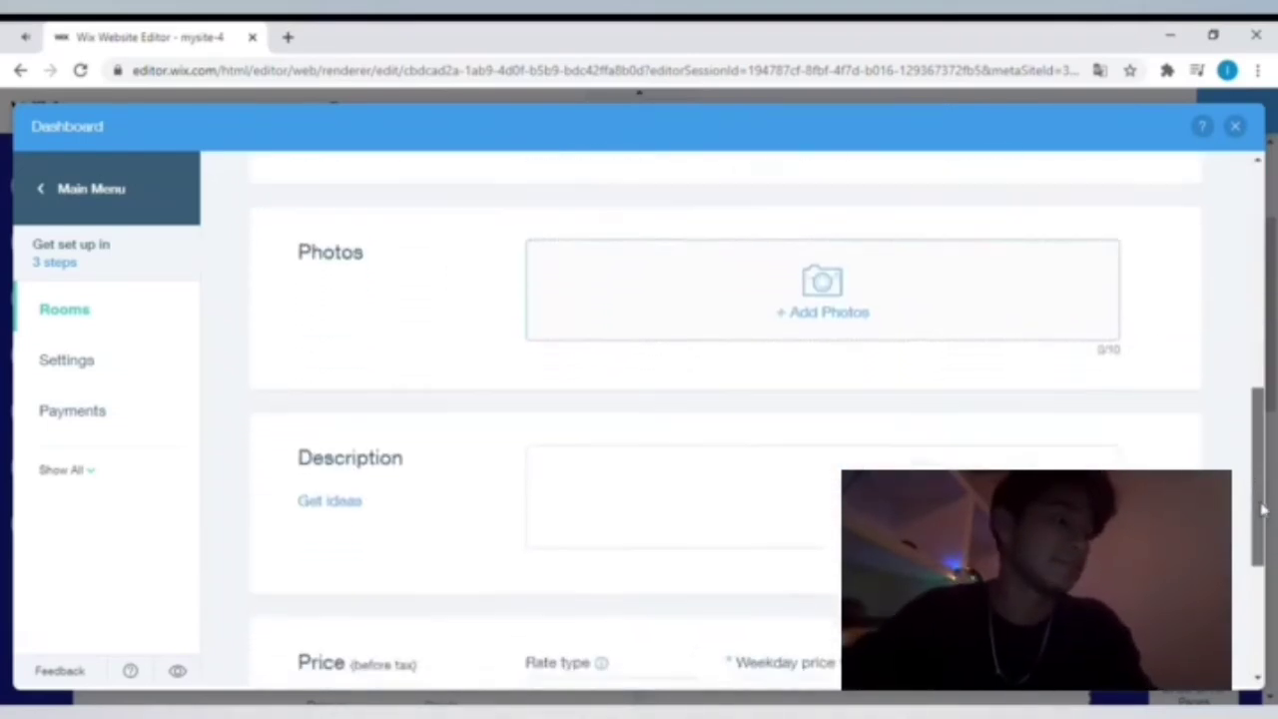
pyautogui.moveTo(1262, 510); pyautogui.dragTo(650, 313)
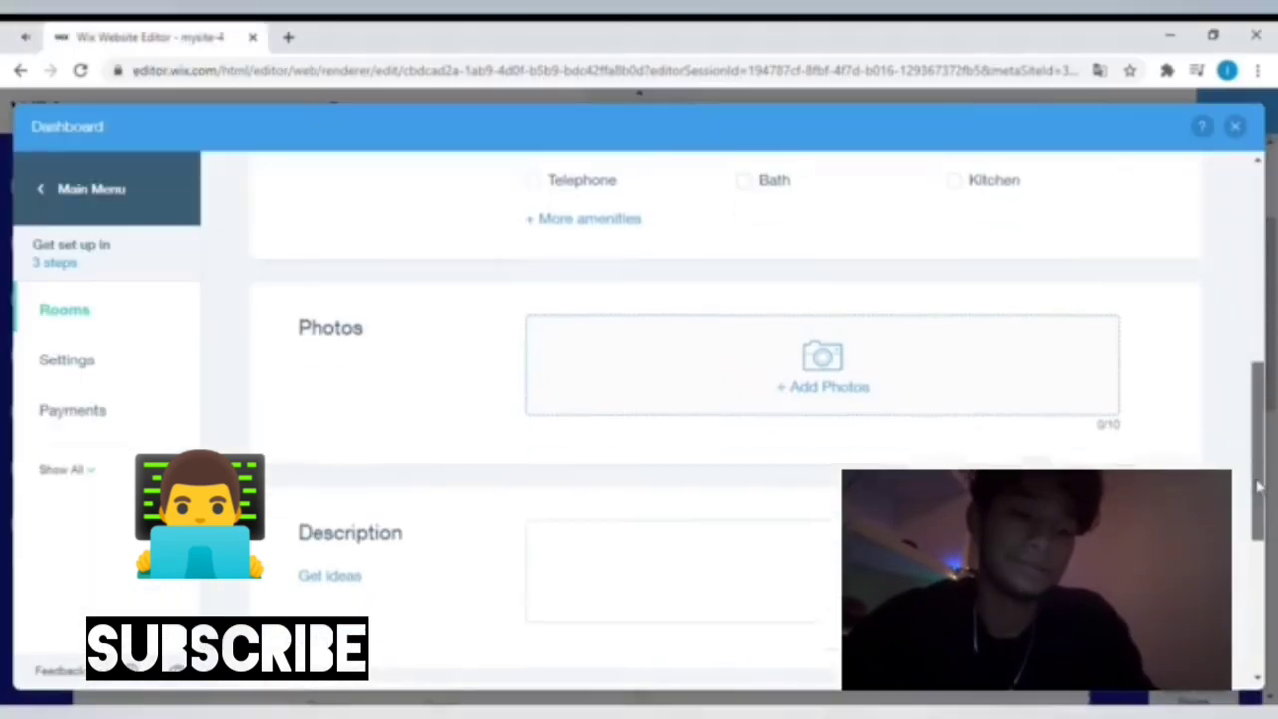
pyautogui.moveTo(1259, 465)
pyautogui.mouseDown()
pyautogui.moveTo(1258, 492)
pyautogui.moveTo(1259, 474)
pyautogui.mouseUp()
pyautogui.scroll(3, 1258, 474)
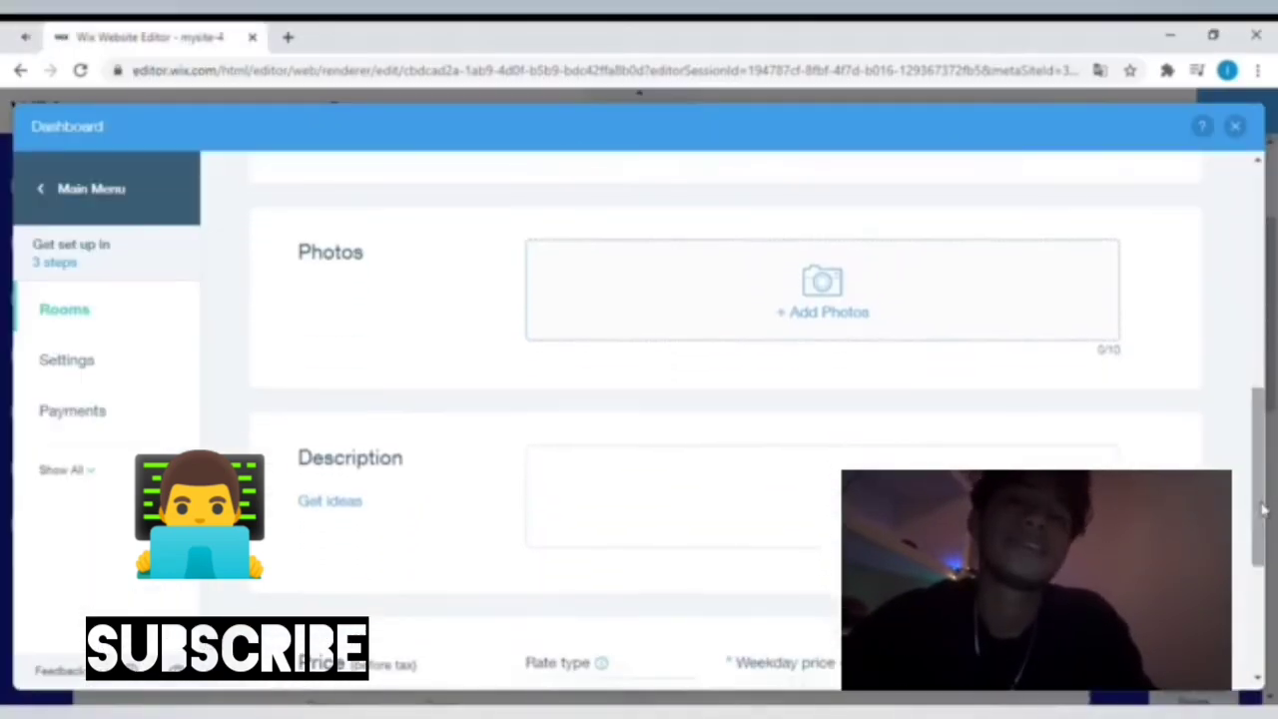